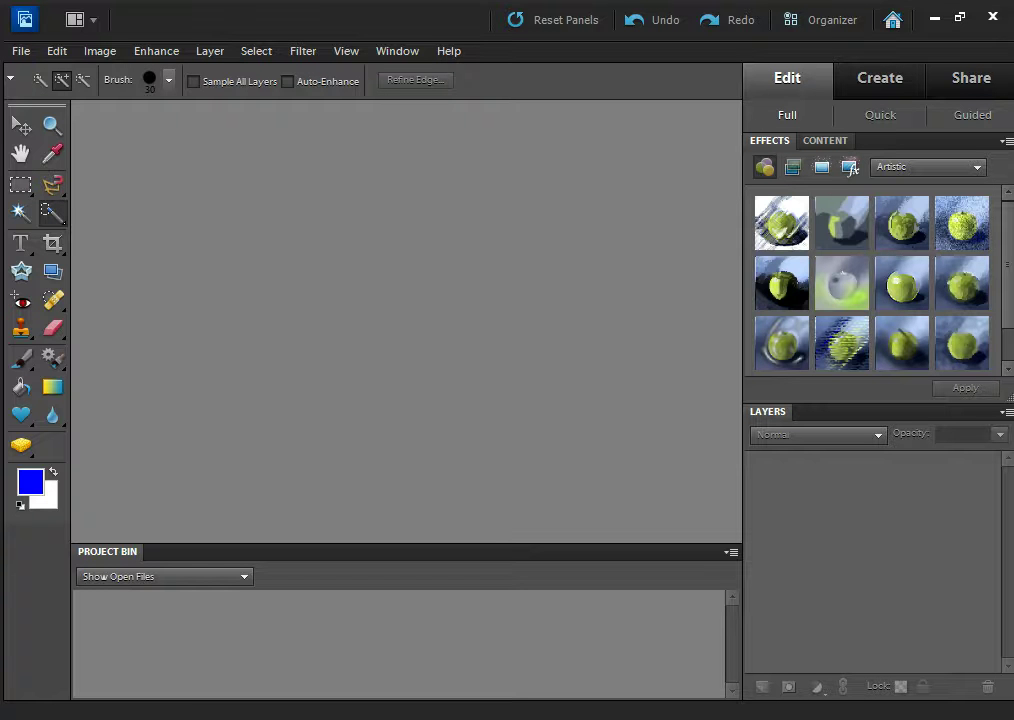
# Step: Open the classroom photo SAM_5719
pyautogui.click(19, 51)
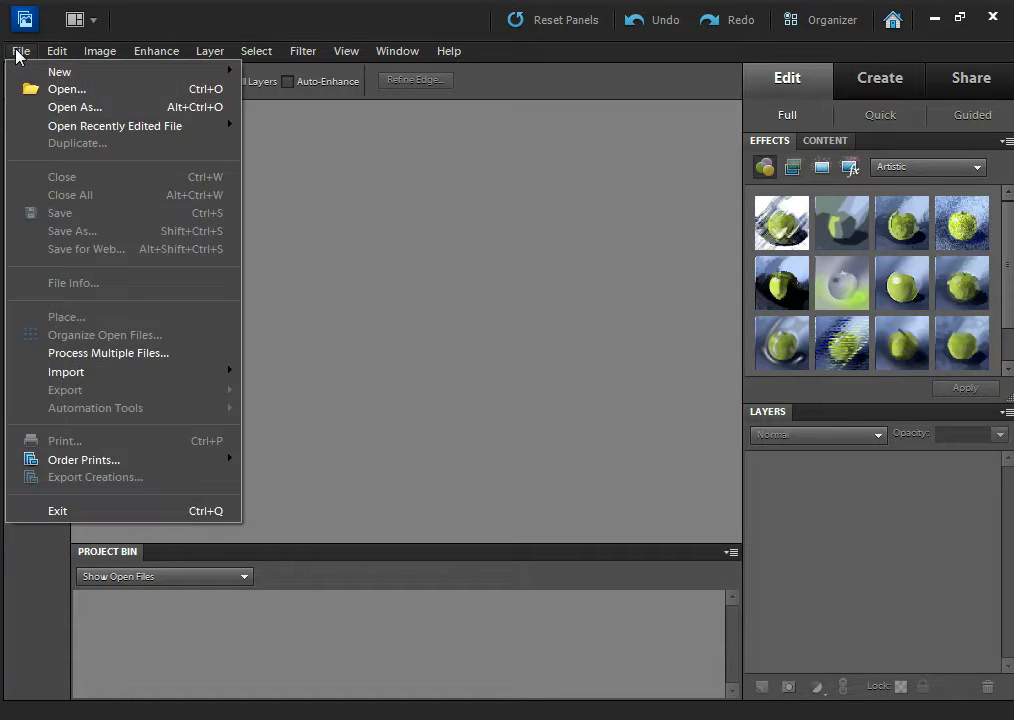
pyautogui.click(60, 89)
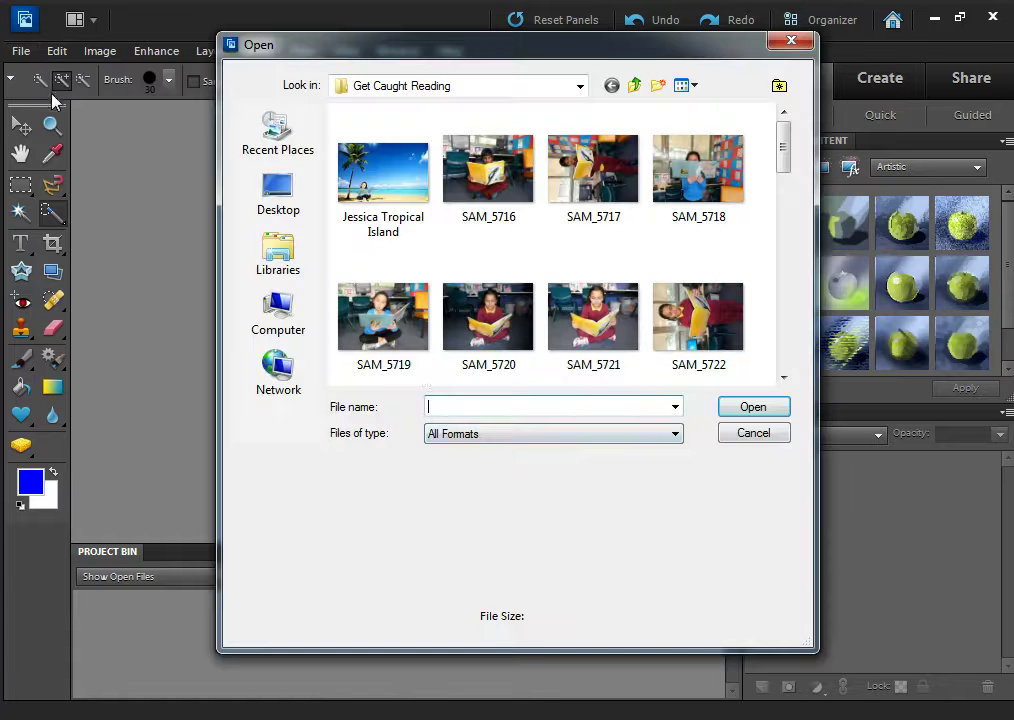
pyautogui.doubleClick(395, 325)
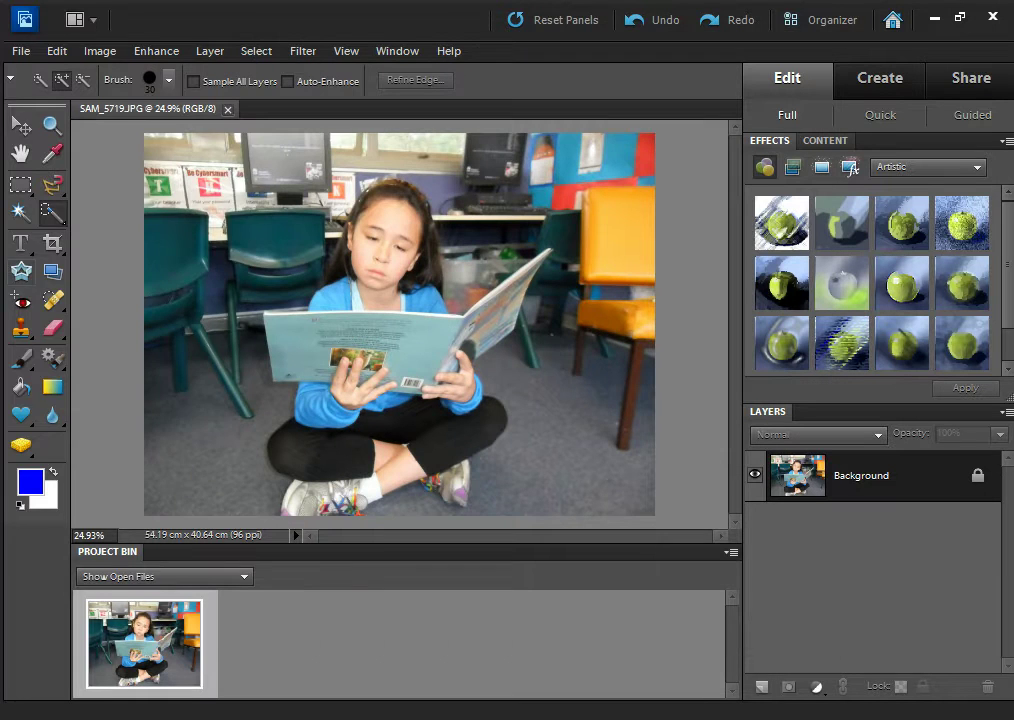
# Step: Open Cought Reading Background from Marsden > Mrs Cheg > Pics from internet
pyautogui.click(20, 52)
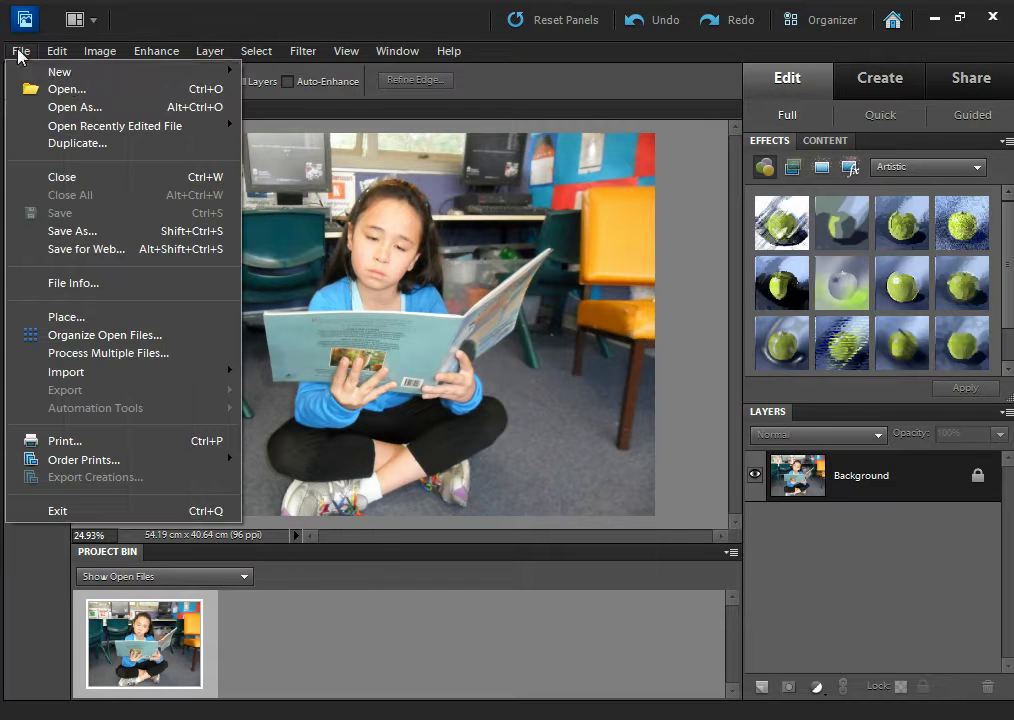
pyautogui.click(56, 88)
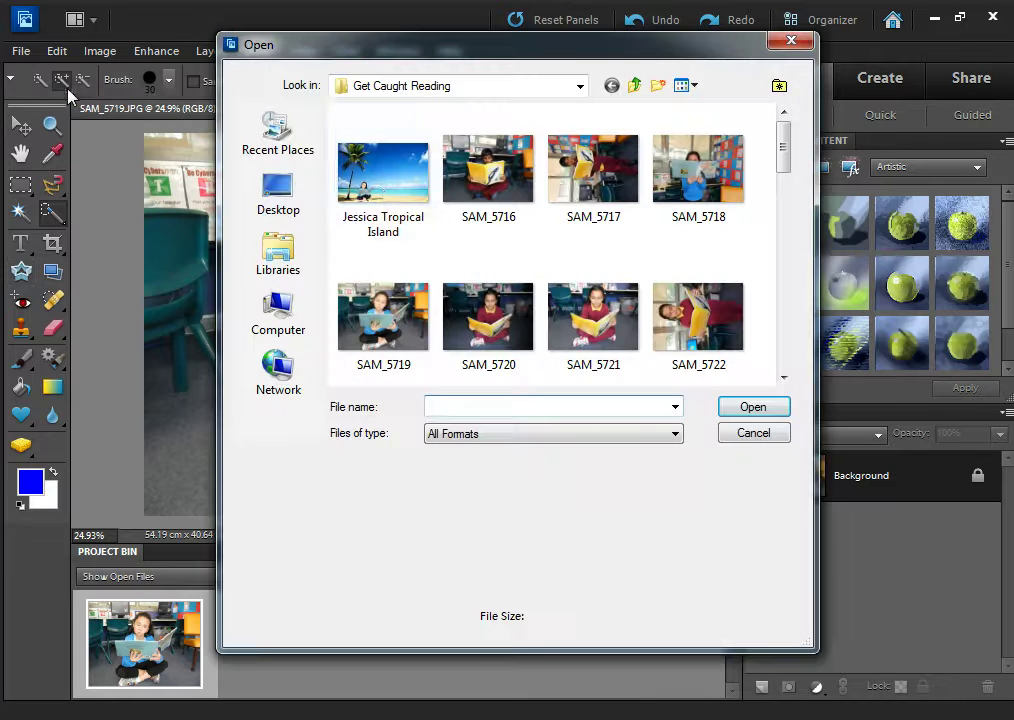
pyautogui.click(579, 87)
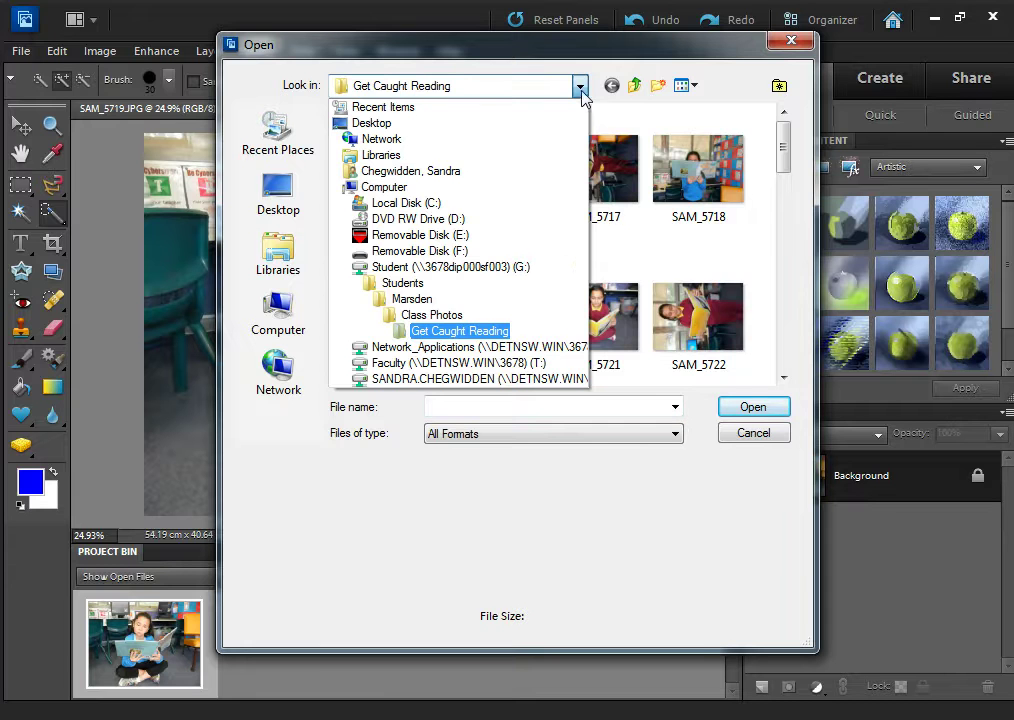
pyautogui.click(412, 299)
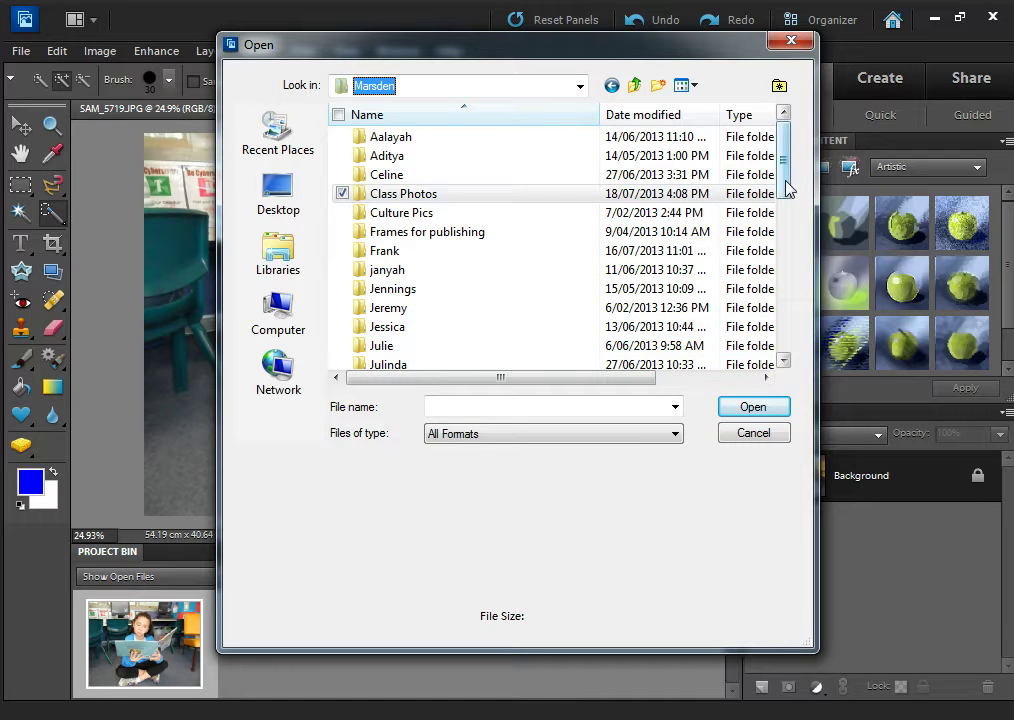
pyautogui.moveTo(787, 188); pyautogui.dragTo(786, 227)
pyautogui.click(376, 332)
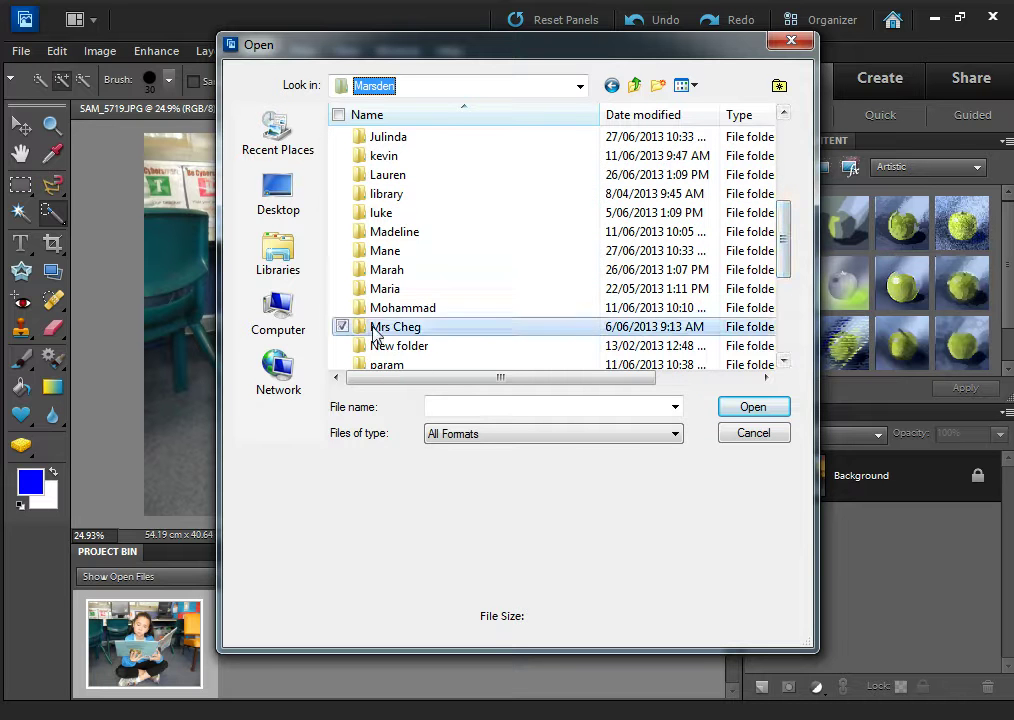
pyautogui.doubleClick(376, 332)
pyautogui.doubleClick(410, 158)
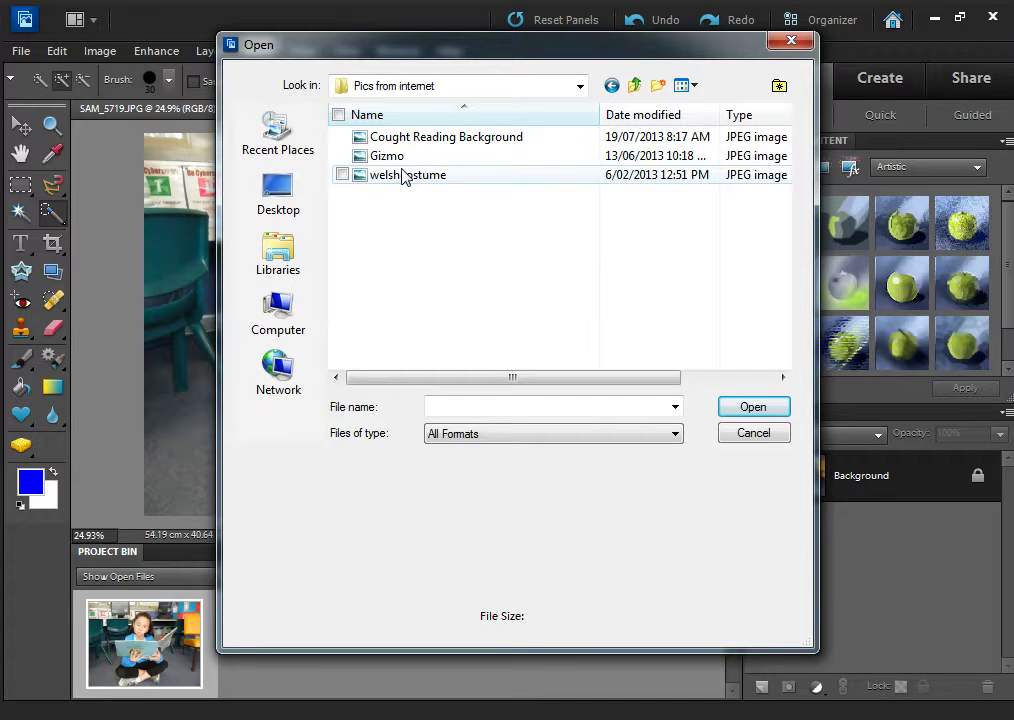
pyautogui.doubleClick(412, 138)
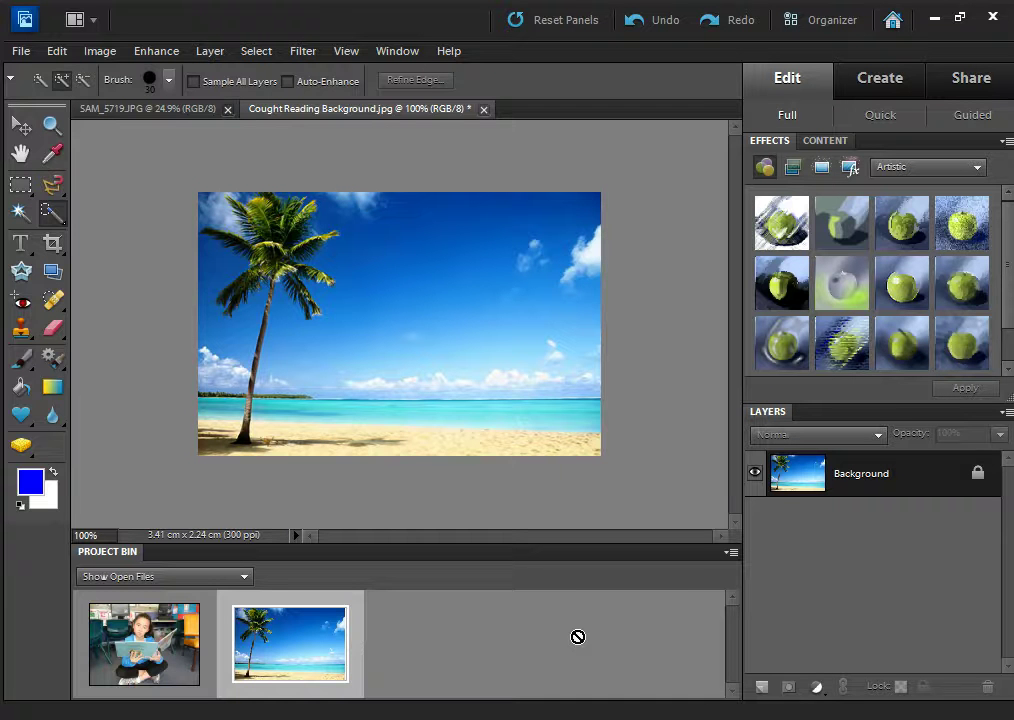
# Step: In SAM_5719, Quick-Select the girl's leg, book, face, hair and right leg to her feet
pyautogui.click(158, 648)
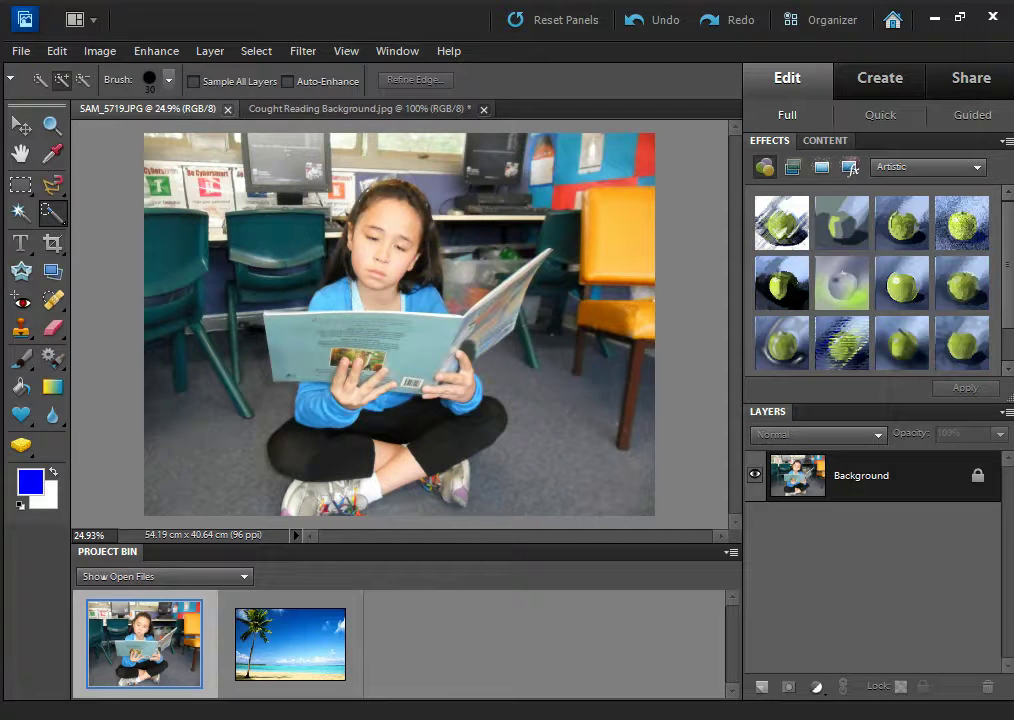
pyautogui.click(311, 486)
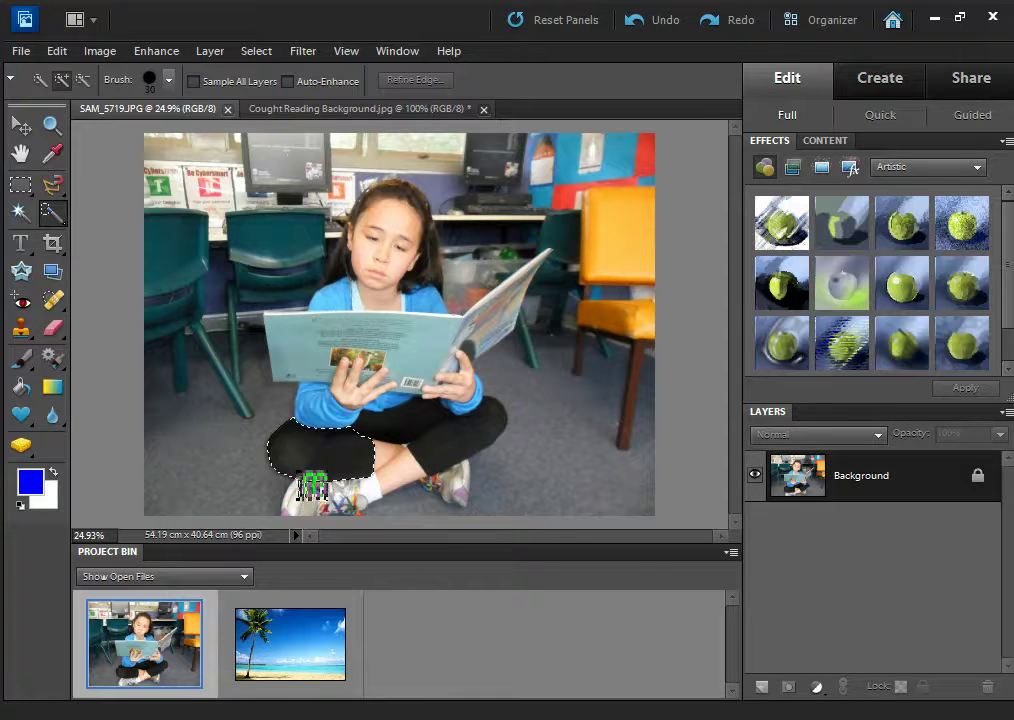
pyautogui.moveTo(300, 350); pyautogui.dragTo(275, 325)
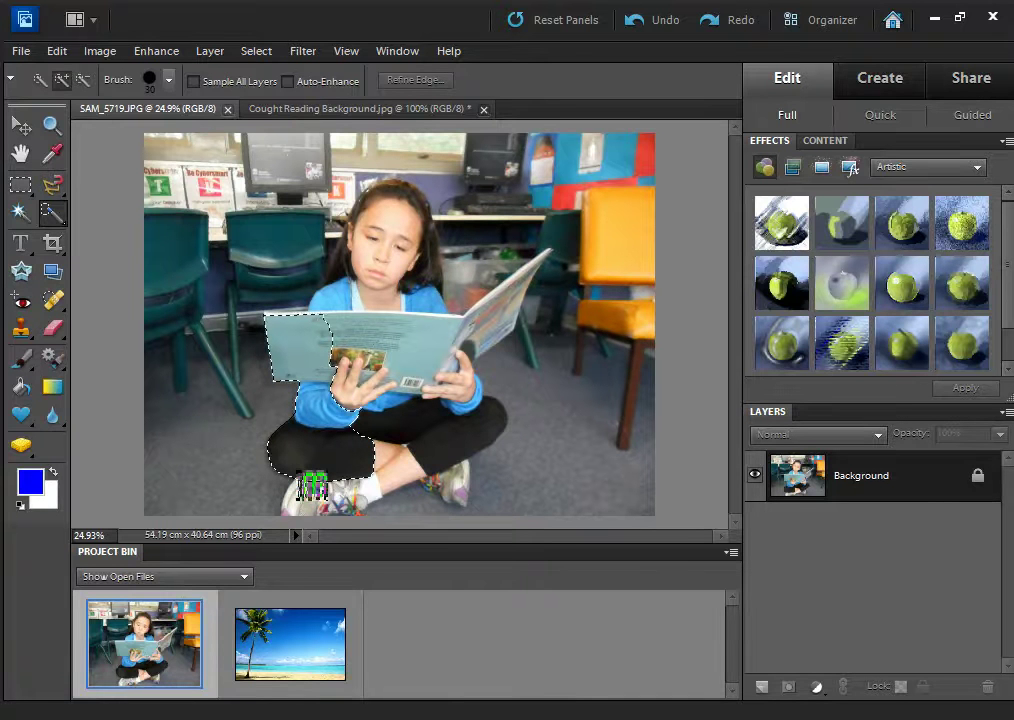
pyautogui.moveTo(365, 230)
pyautogui.mouseDown()
pyautogui.moveTo(352, 289)
pyautogui.moveTo(389, 206)
pyautogui.moveTo(421, 208)
pyautogui.moveTo(455, 288)
pyautogui.moveTo(501, 315)
pyautogui.mouseUp()
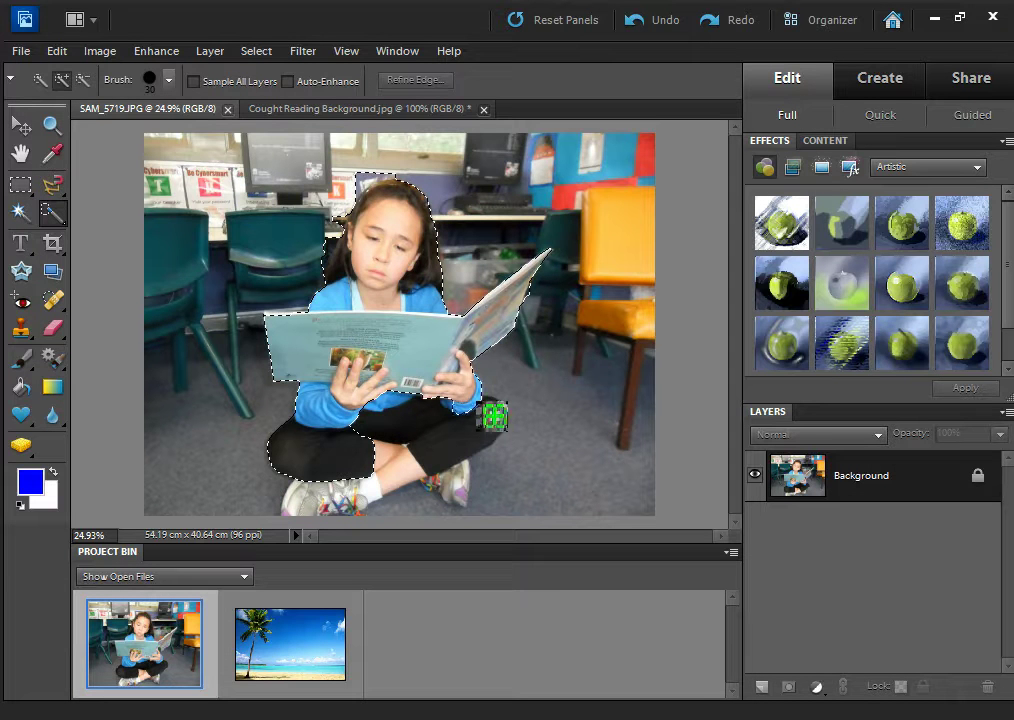
pyautogui.moveTo(494, 416)
pyautogui.mouseDown()
pyautogui.moveTo(468, 480)
pyautogui.moveTo(473, 503)
pyautogui.moveTo(454, 506)
pyautogui.moveTo(441, 482)
pyautogui.moveTo(340, 508)
pyautogui.moveTo(330, 496)
pyautogui.mouseUp()
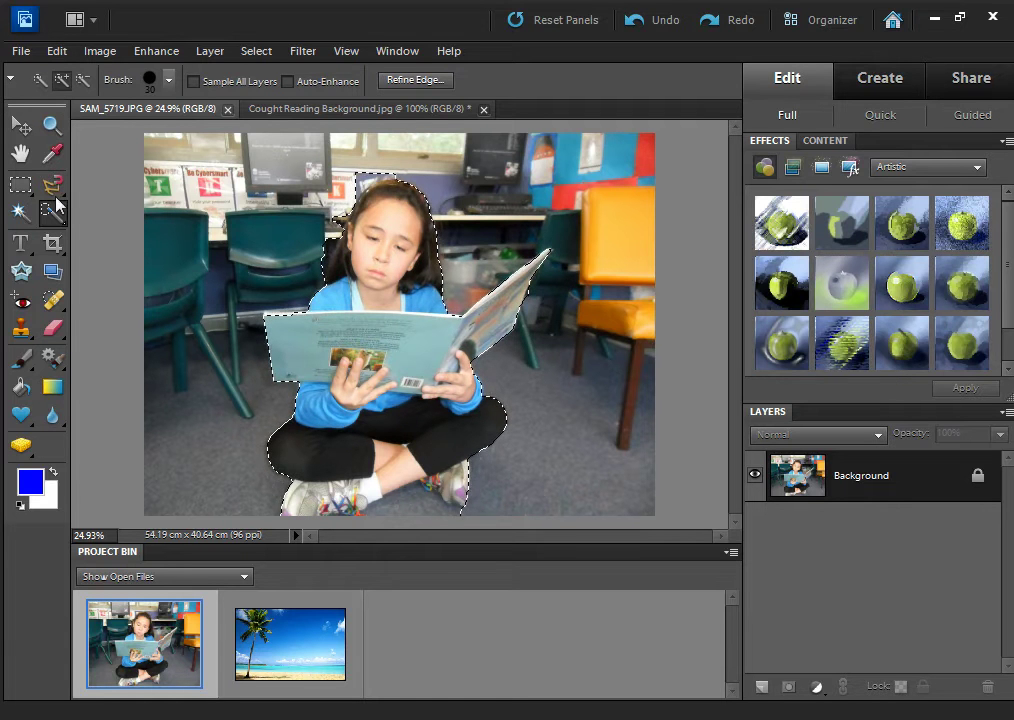
# Step: Set the Quick Selection to Subtract mode with a 10 px brush diameter
pyautogui.click(84, 80)
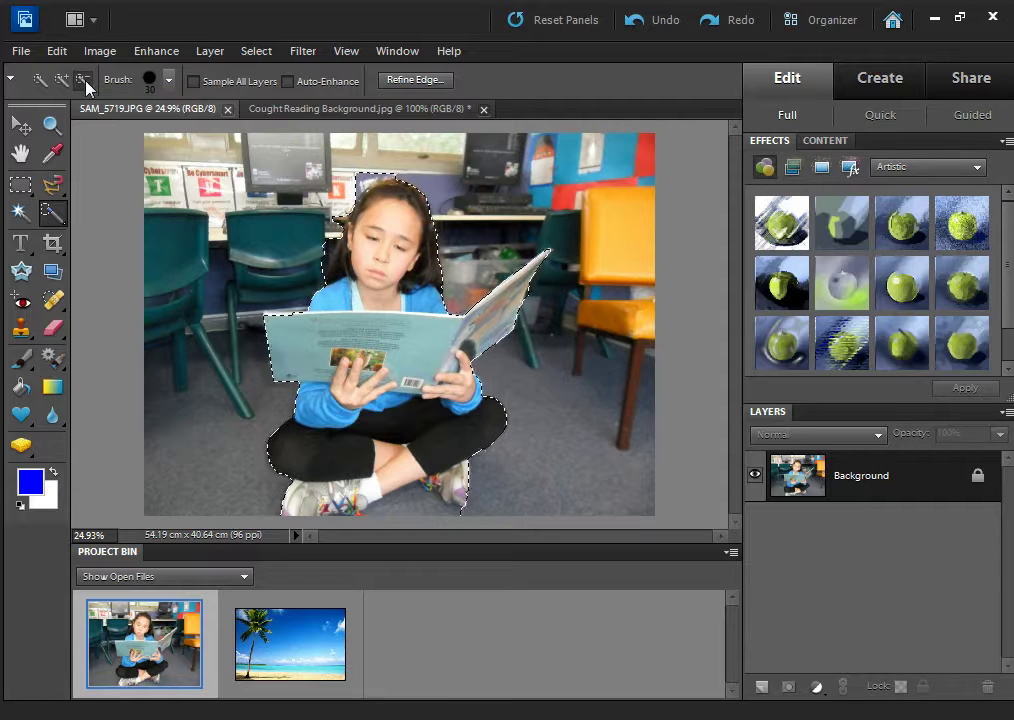
pyautogui.click(170, 87)
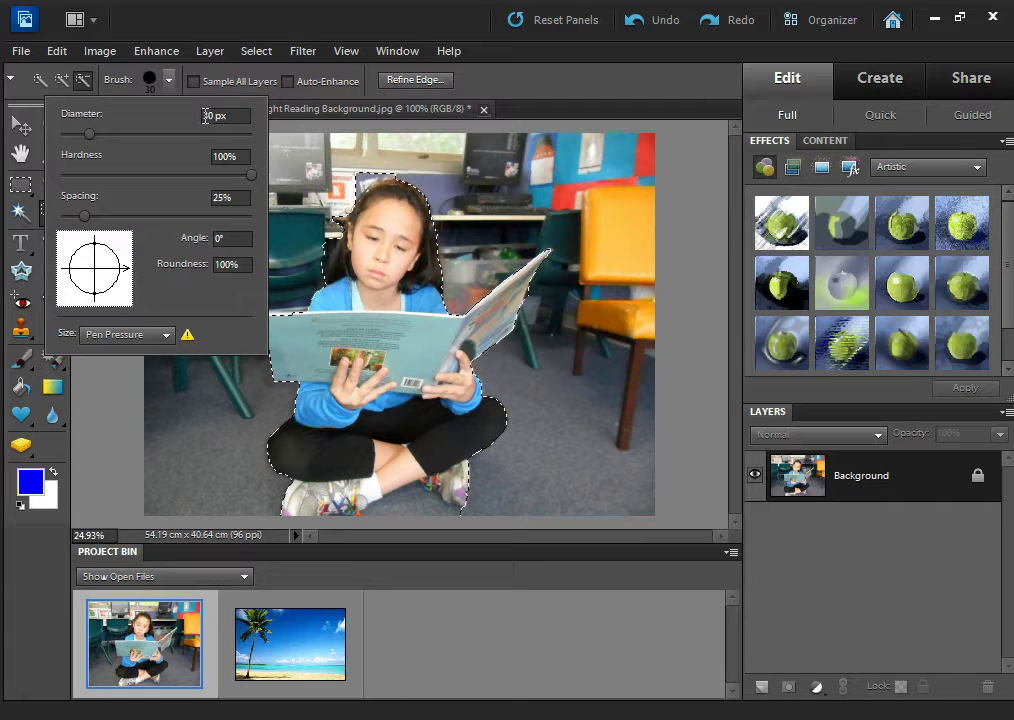
pyautogui.doubleClick(207, 115)
pyautogui.write('10')
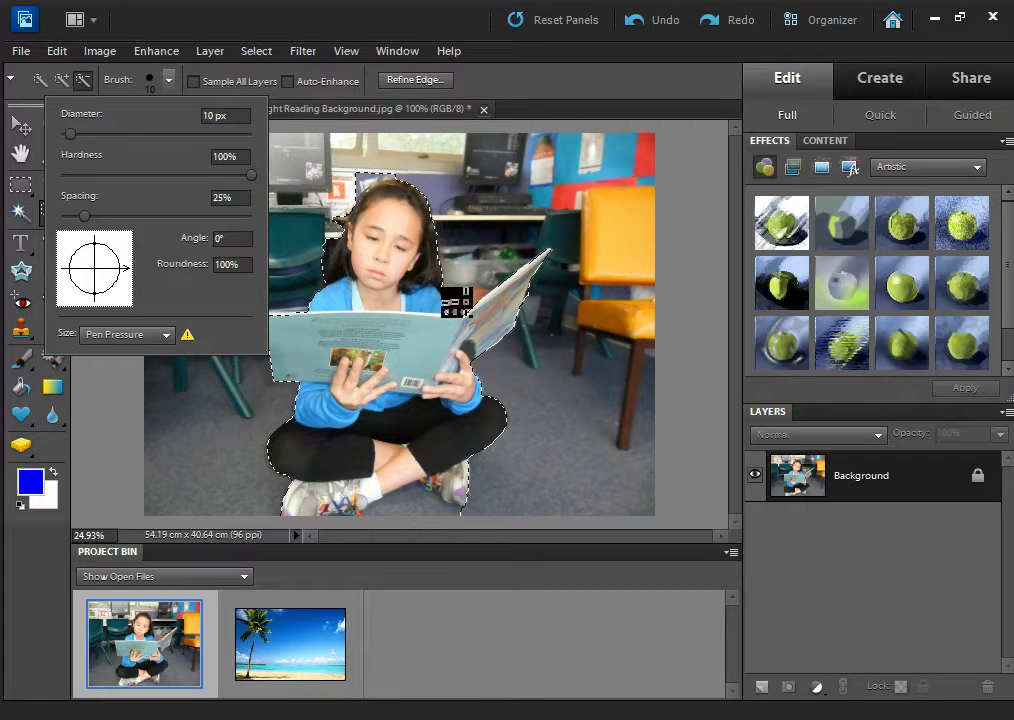
pyautogui.click(337, 250)
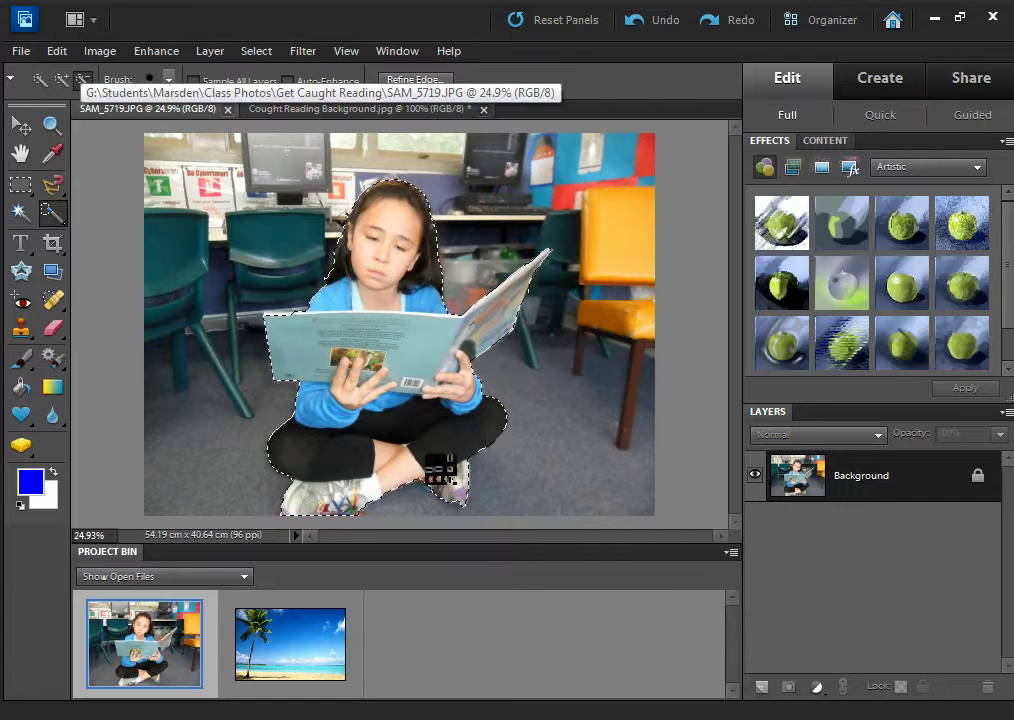
# Step: Drag the selected girl with the Move Tool into Cought Reading Background as Layer 1
pyautogui.click(20, 125)
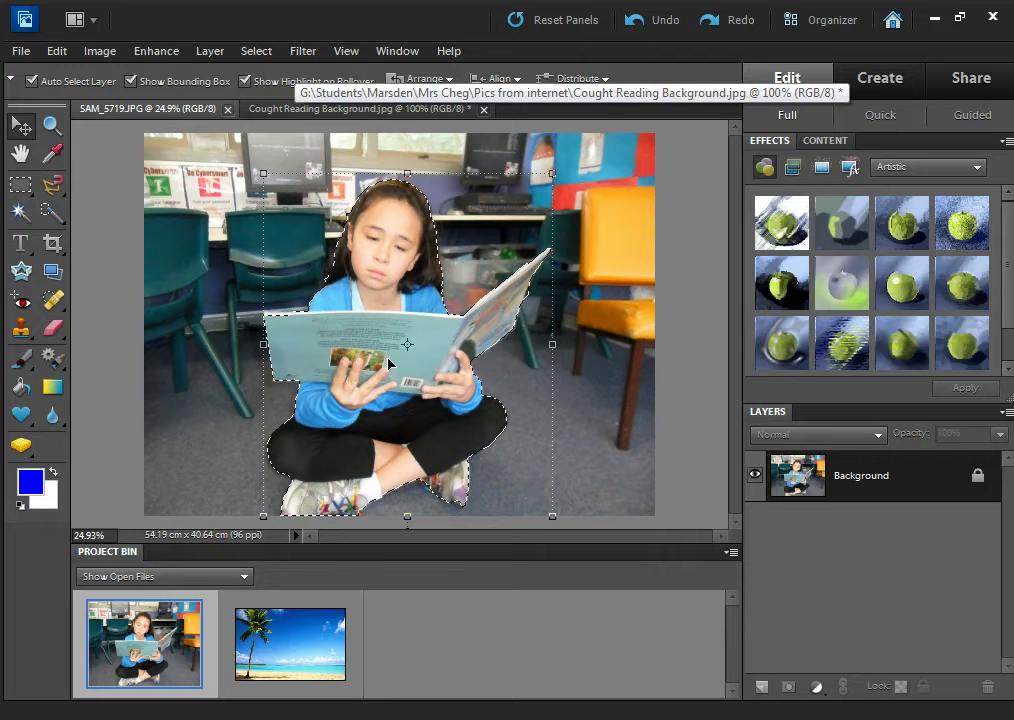
pyautogui.moveTo(403, 369); pyautogui.dragTo(415, 145)
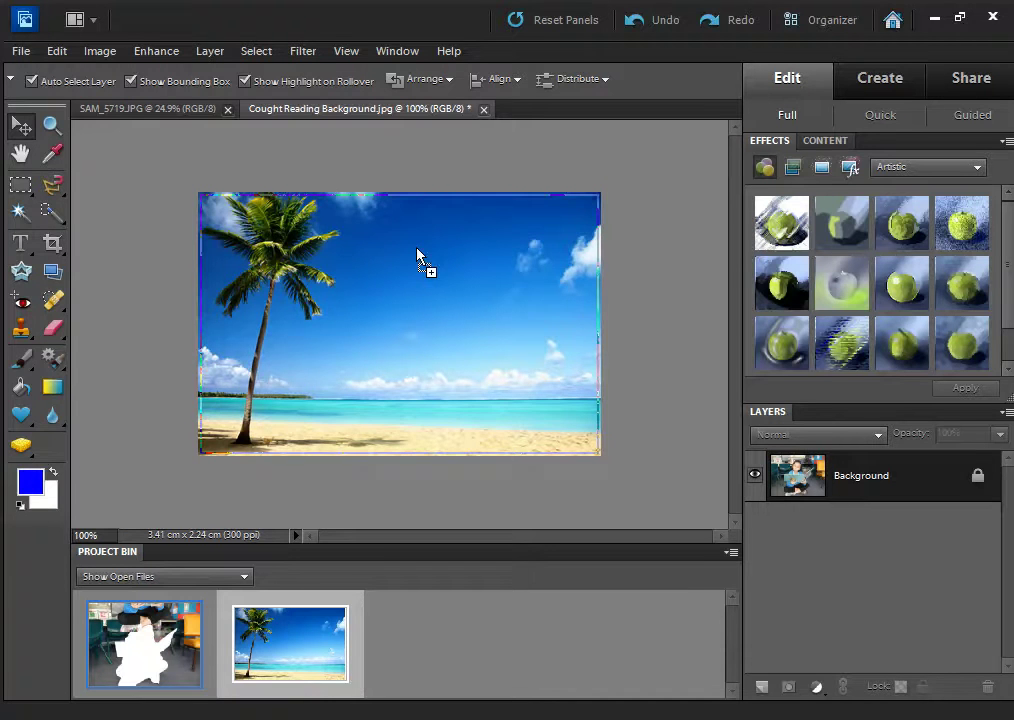
pyautogui.moveTo(418, 256); pyautogui.dragTo(418, 256)
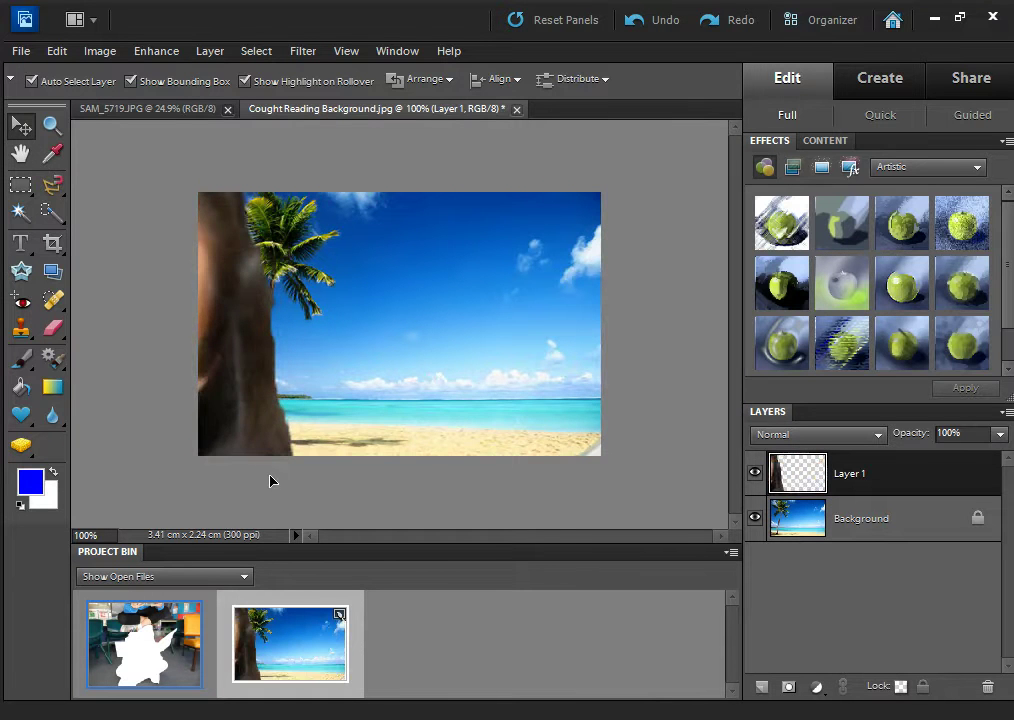
# Step: Scale the girl layer down in stages to about 42%, centring her over the beach
pyautogui.click(237, 358)
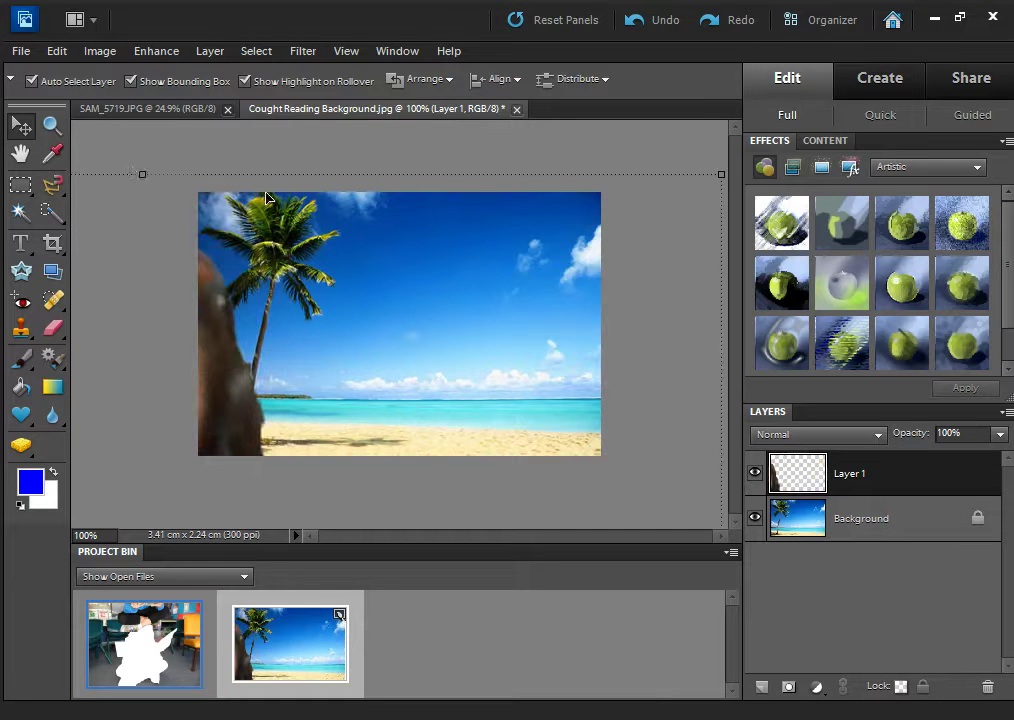
pyautogui.click(720, 175)
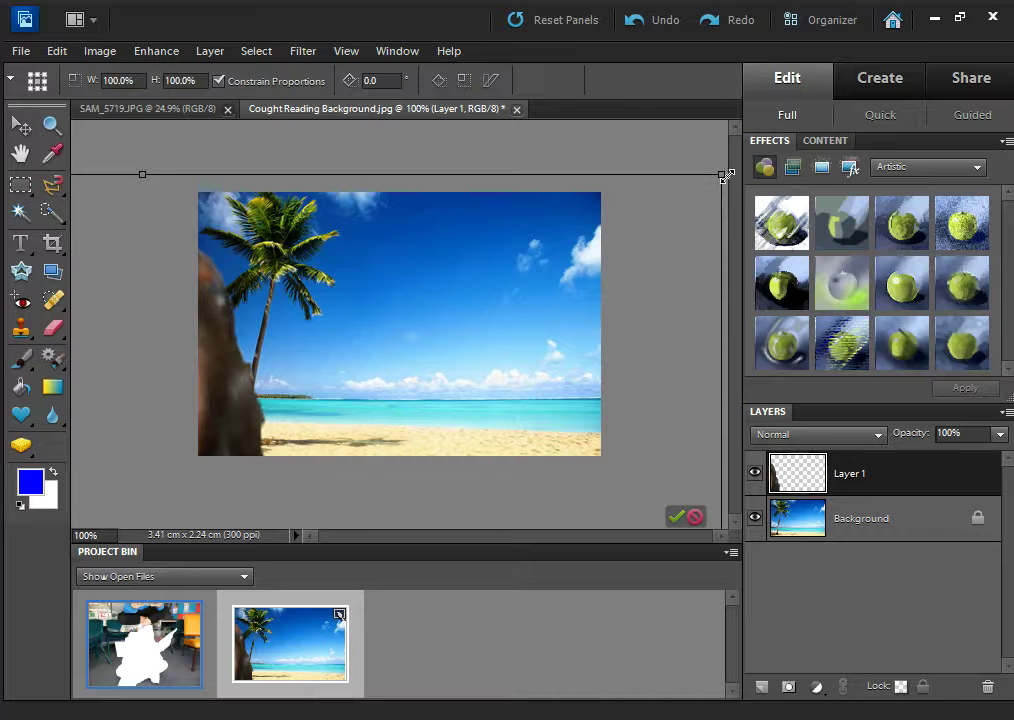
pyautogui.moveTo(720, 178); pyautogui.dragTo(430, 378)
pyautogui.moveTo(357, 446); pyautogui.dragTo(521, 192)
pyautogui.moveTo(670, 177); pyautogui.dragTo(390, 358)
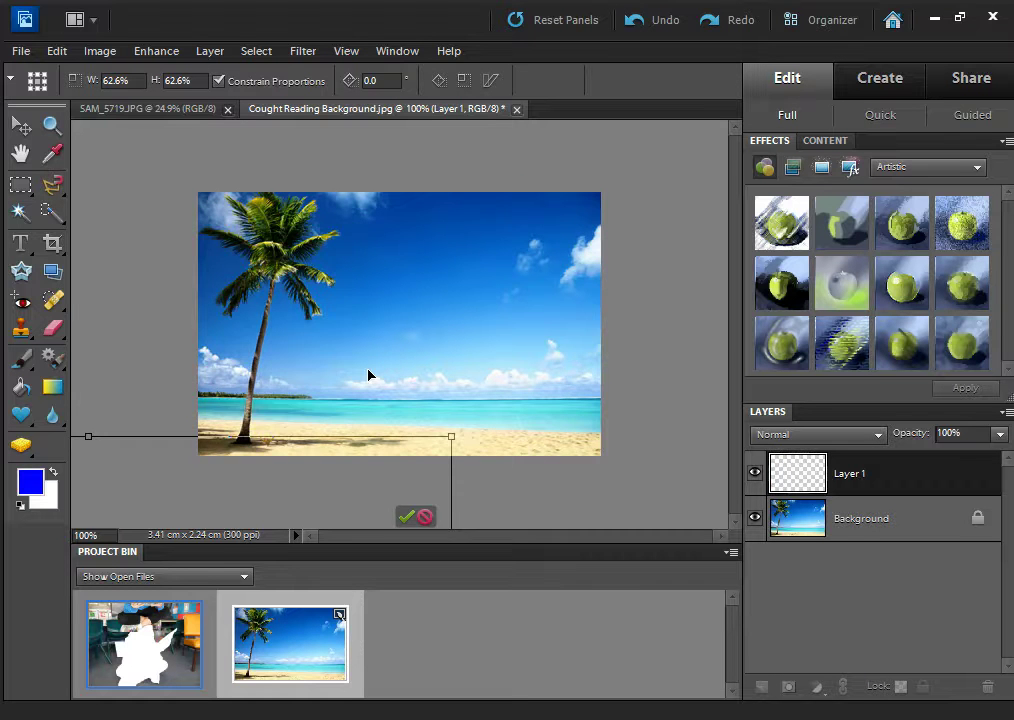
pyautogui.moveTo(368, 375); pyautogui.dragTo(528, 181)
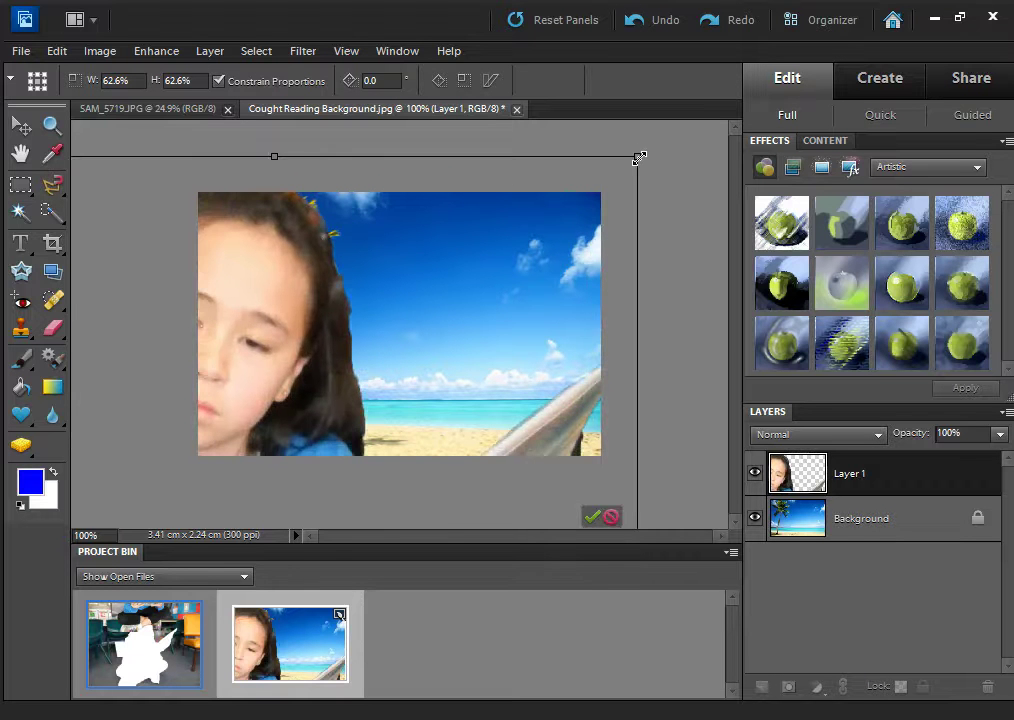
pyautogui.moveTo(639, 158); pyautogui.dragTo(407, 437)
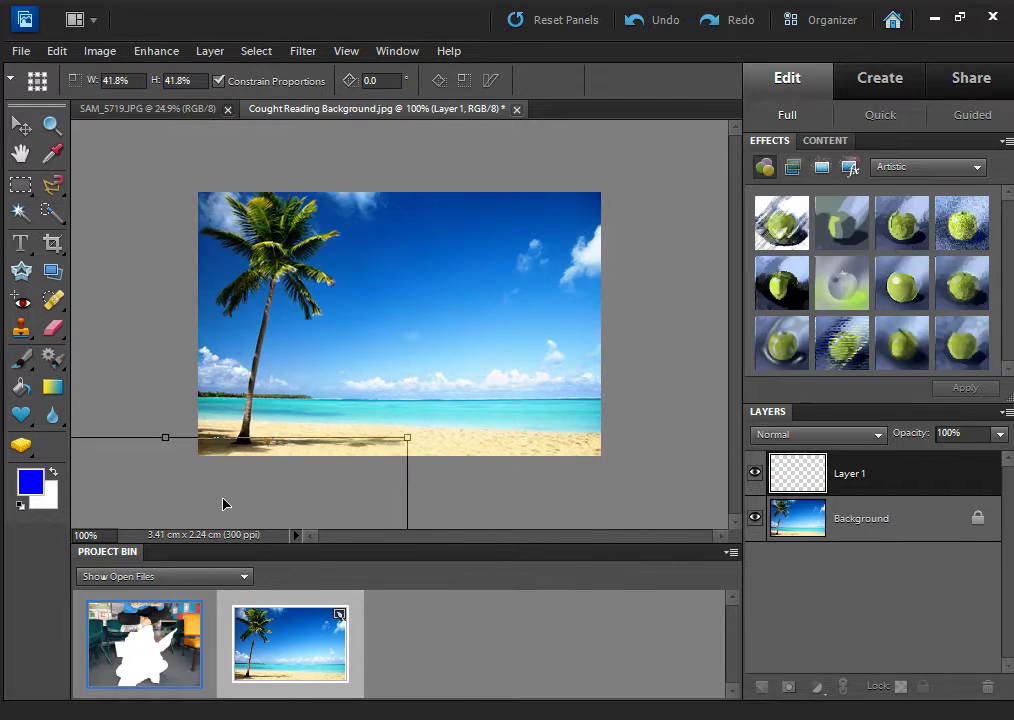
pyautogui.moveTo(224, 503); pyautogui.dragTo(491, 220)
# Step: Shrink the girl to 7% on the sand by the palm, commit, and select the Background layer
pyautogui.moveTo(665, 172); pyautogui.dragTo(414, 396)
pyautogui.moveTo(327, 439); pyautogui.dragTo(439, 226)
pyautogui.moveTo(564, 212); pyautogui.dragTo(444, 389)
pyautogui.moveTo(341, 418); pyautogui.dragTo(375, 331)
pyautogui.moveTo(447, 302); pyautogui.dragTo(316, 383)
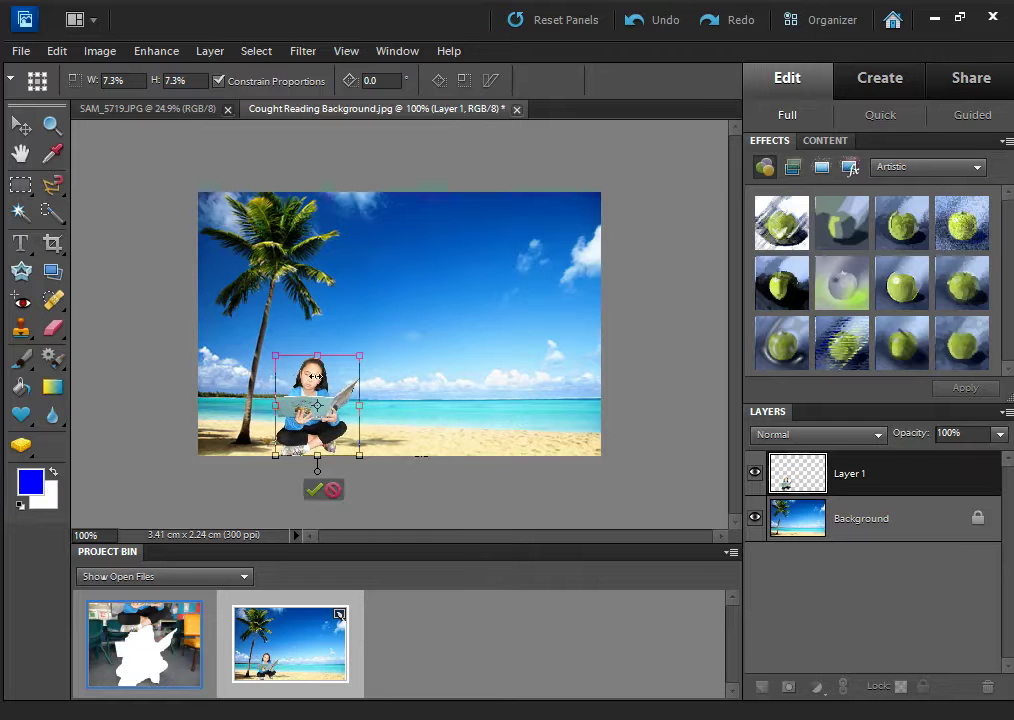
pyautogui.moveTo(359, 352); pyautogui.dragTo(356, 357)
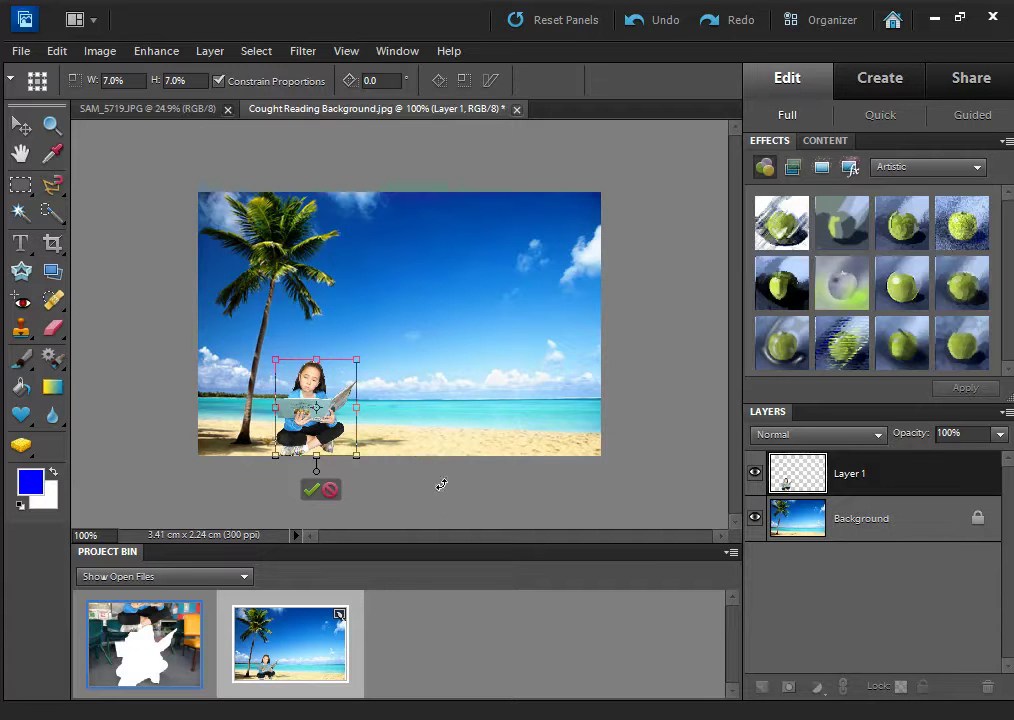
pyautogui.click(311, 490)
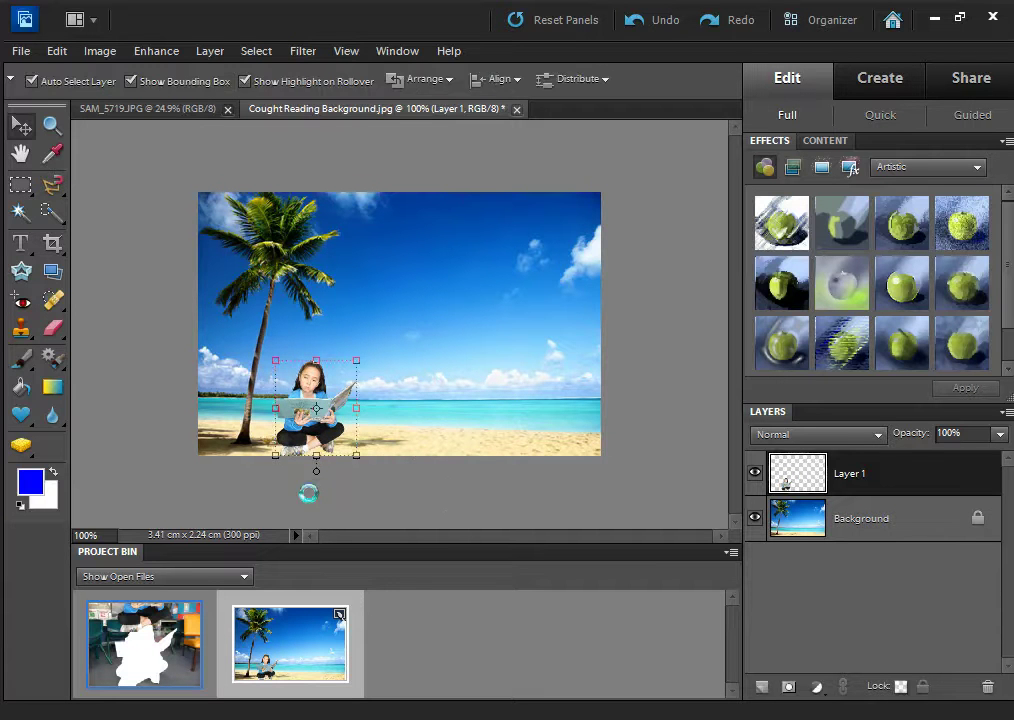
pyautogui.click(410, 494)
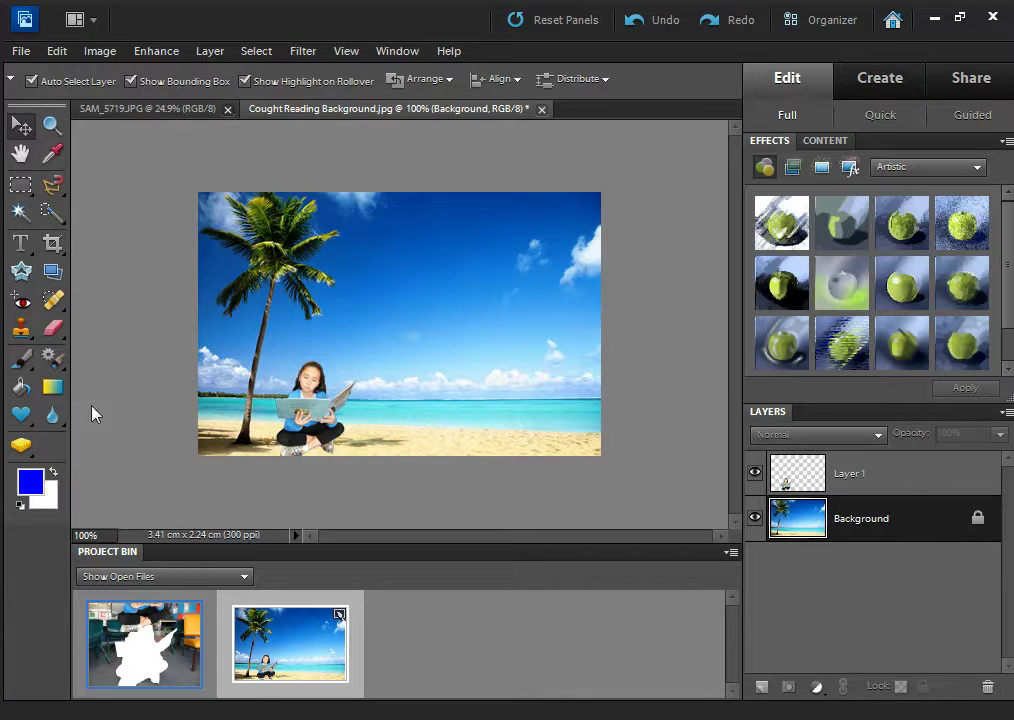
# Step: Start Save As for the beach composite, dismissing the Organizer information notice
pyautogui.click(19, 51)
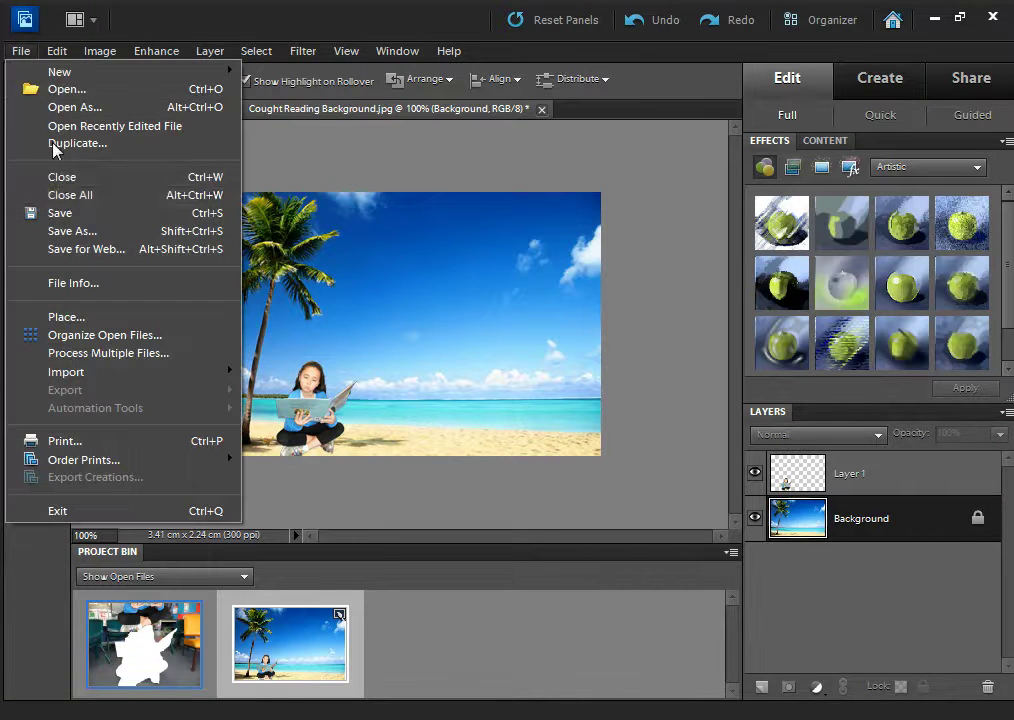
pyautogui.click(77, 232)
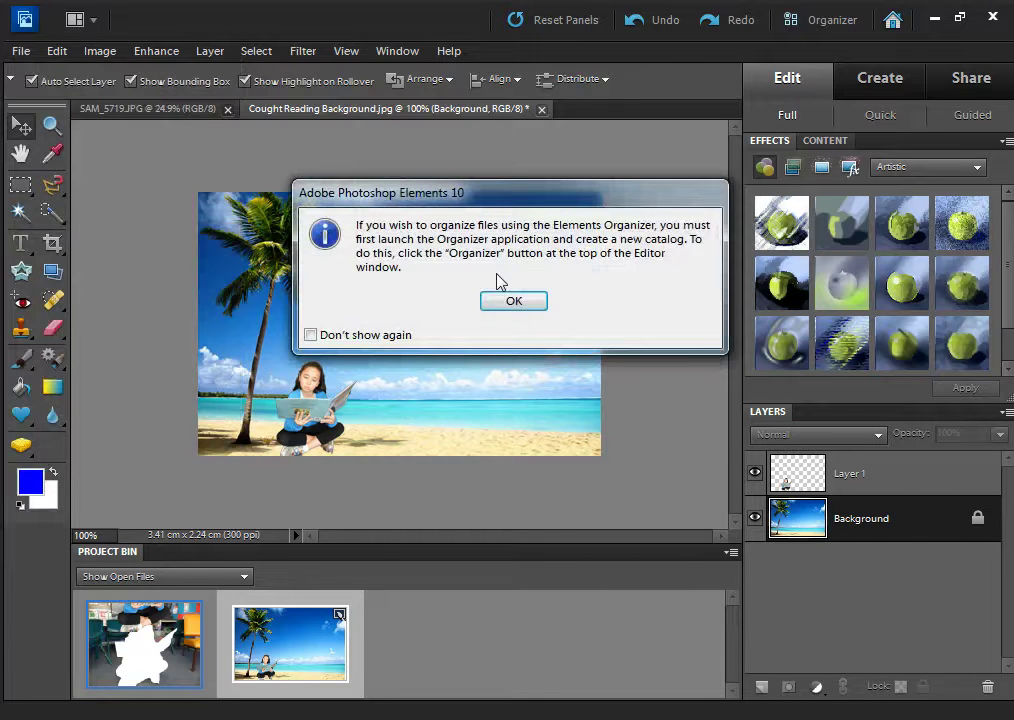
pyautogui.click(535, 307)
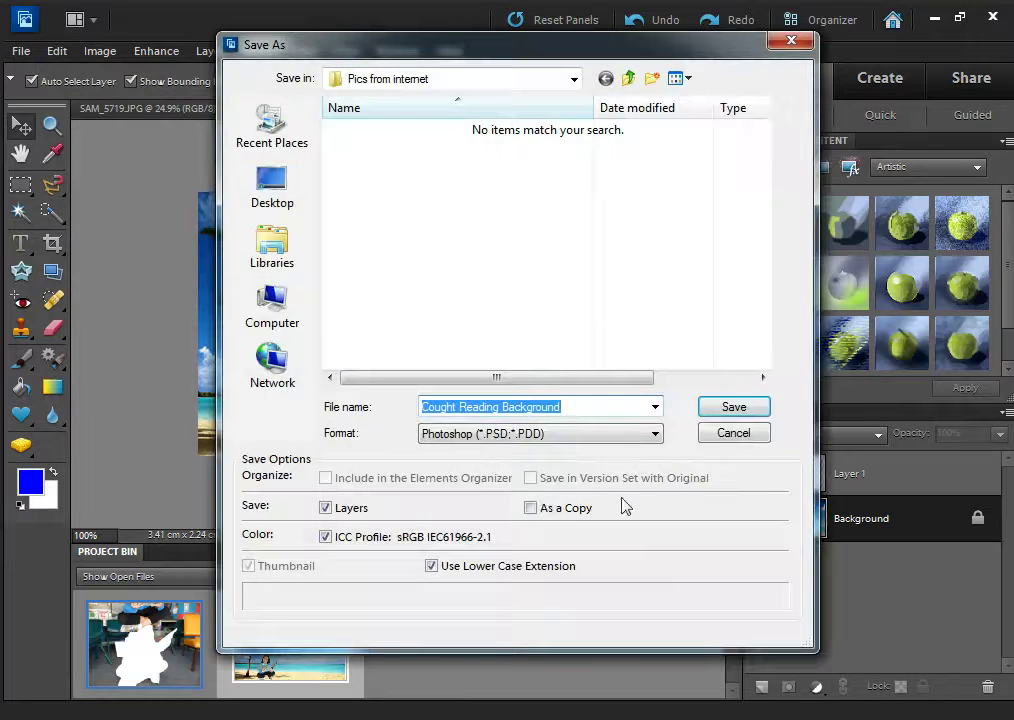
# Step: Choose JPEG as the save format and browse via Libraries to Computer's drives
pyautogui.click(656, 434)
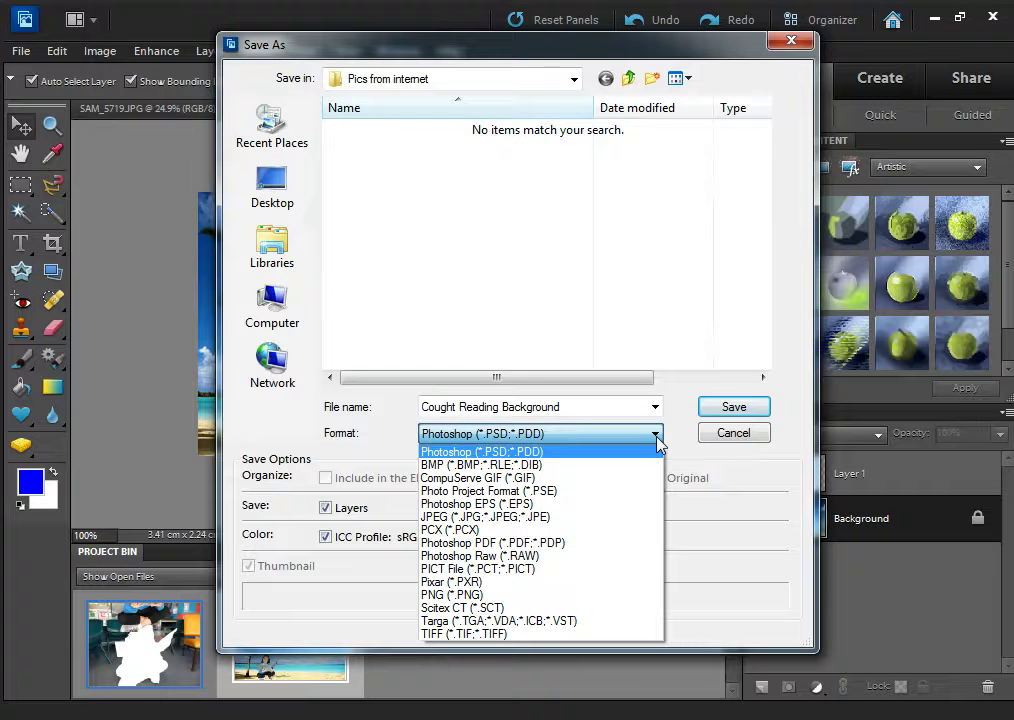
pyautogui.click(427, 519)
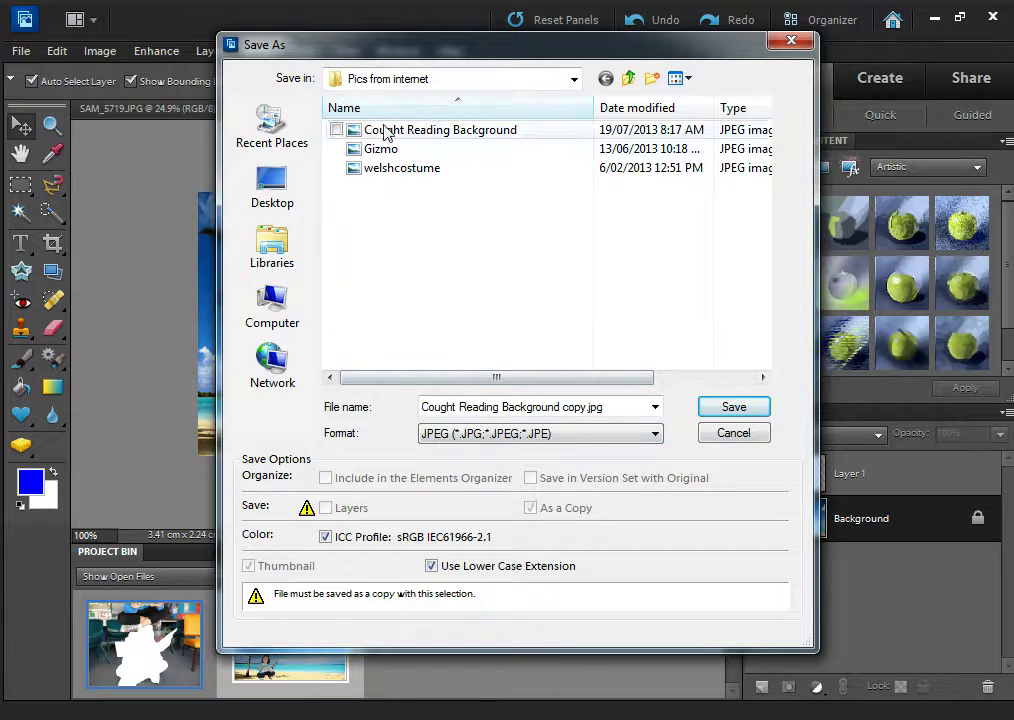
pyautogui.click(272, 245)
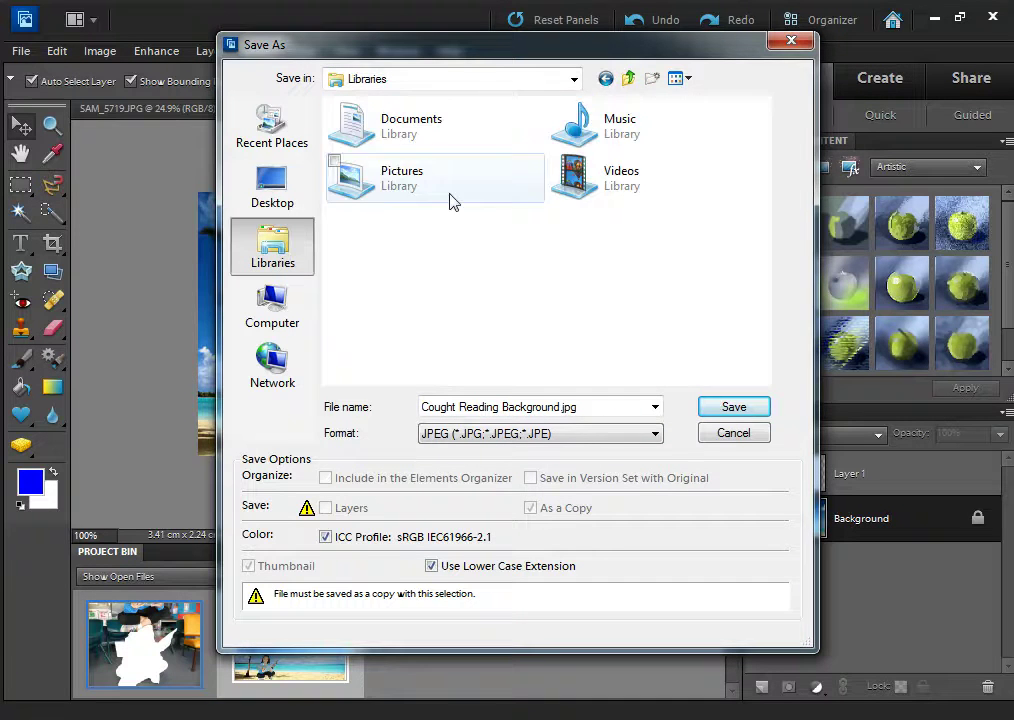
pyautogui.click(274, 316)
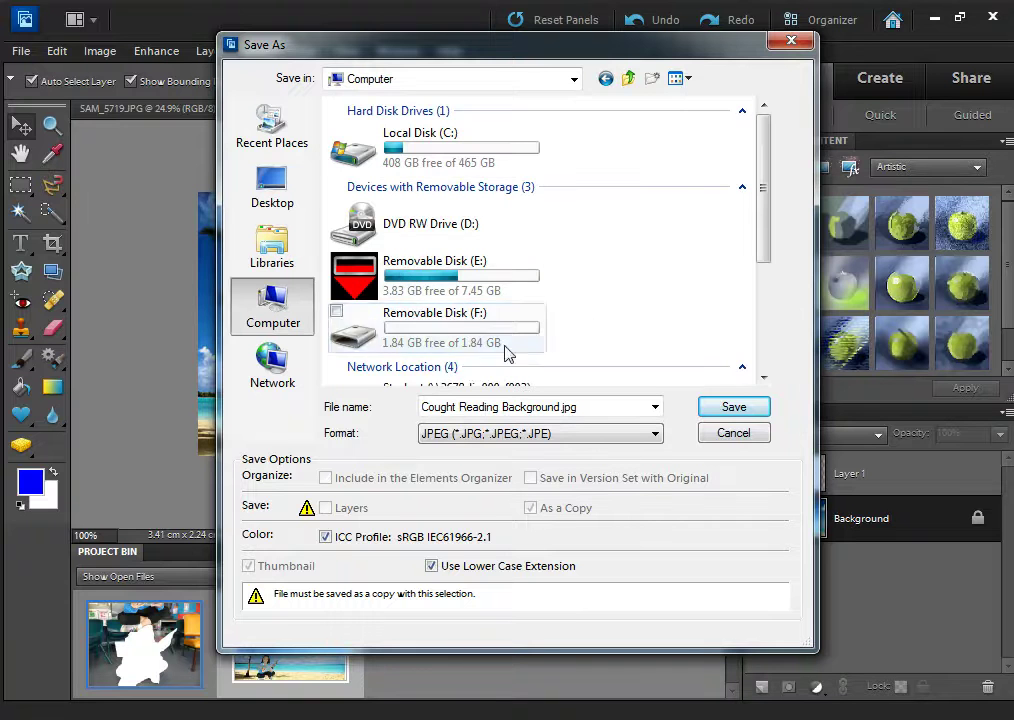
# Step: Navigate to Student (G:) > Students > class folder > Class Photos > Get Caught Reading
pyautogui.moveTo(765, 249); pyautogui.dragTo(765, 312)
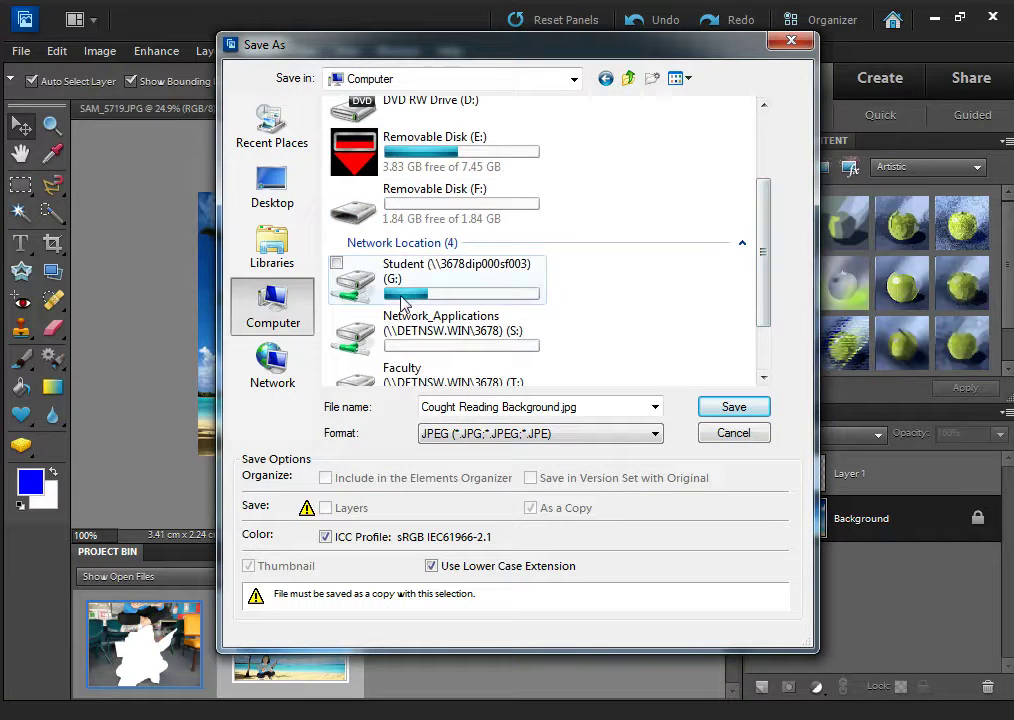
pyautogui.doubleClick(350, 280)
pyautogui.doubleClick(382, 151)
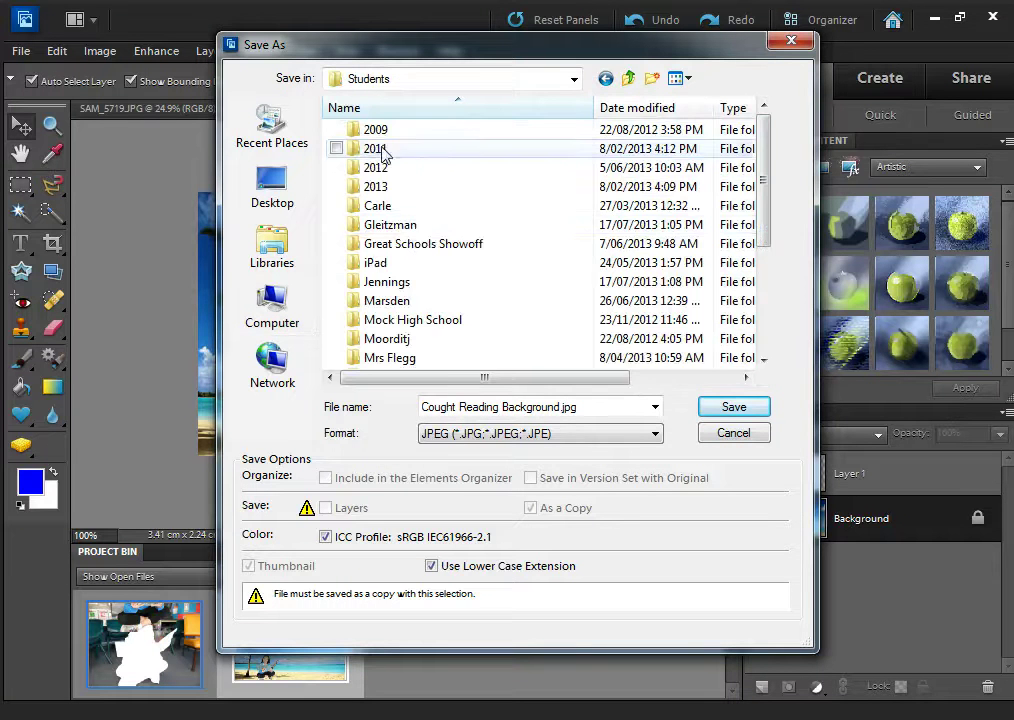
pyautogui.doubleClick(369, 300)
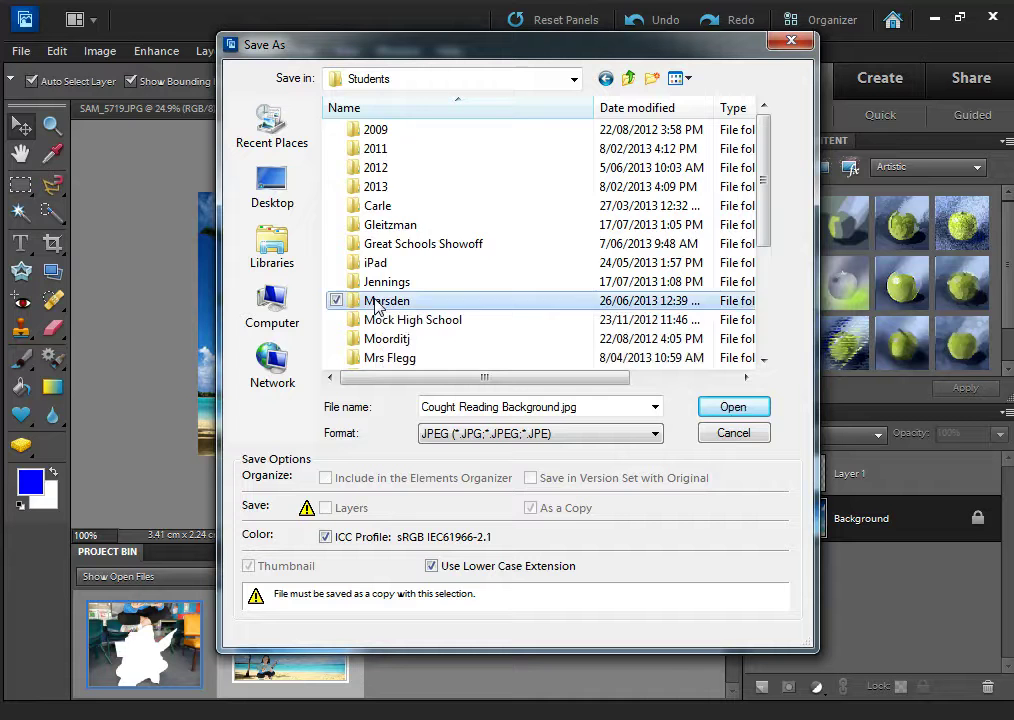
pyautogui.doubleClick(410, 190)
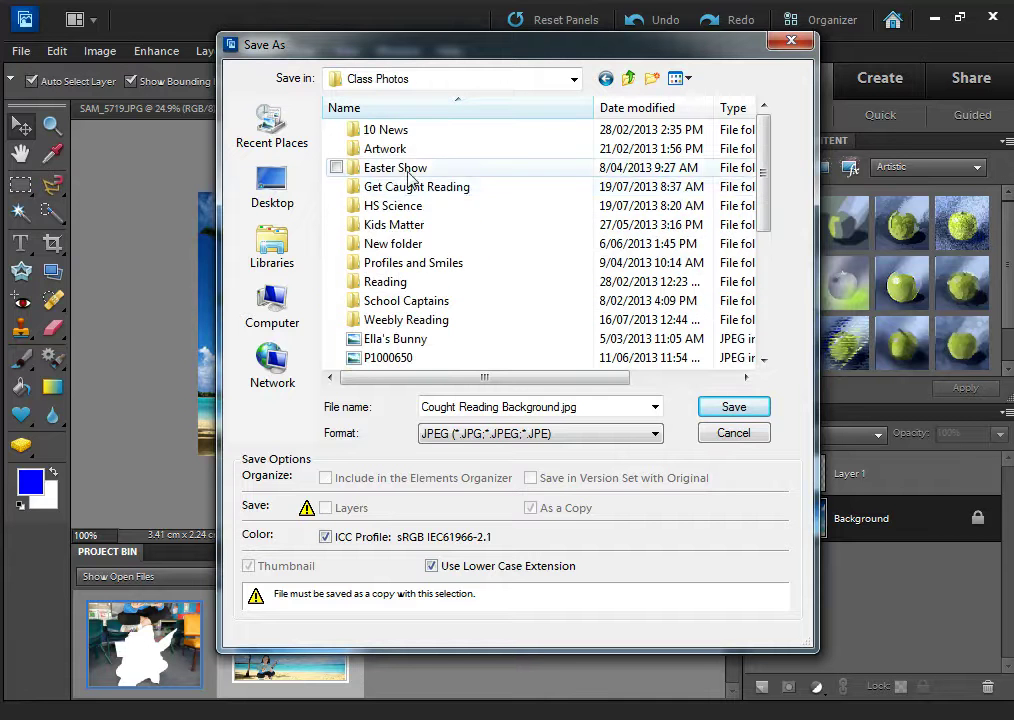
pyautogui.doubleClick(397, 190)
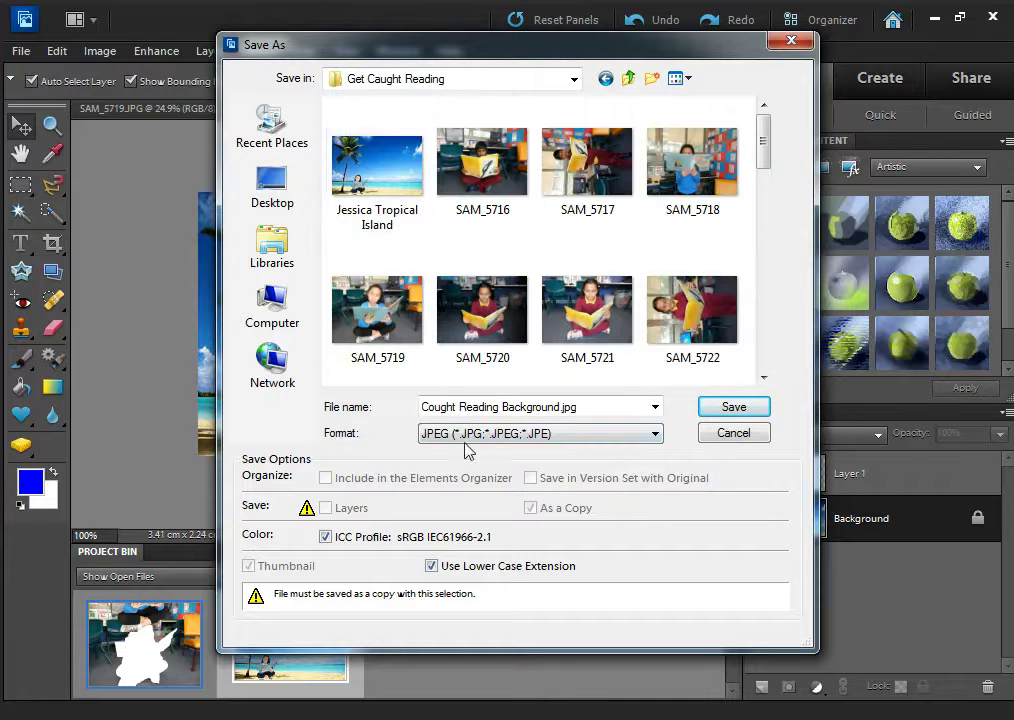
# Step: Replace 'Background' in the file name with the girl's name and save the JPEG, accepting its options
pyautogui.doubleClick(527, 407)
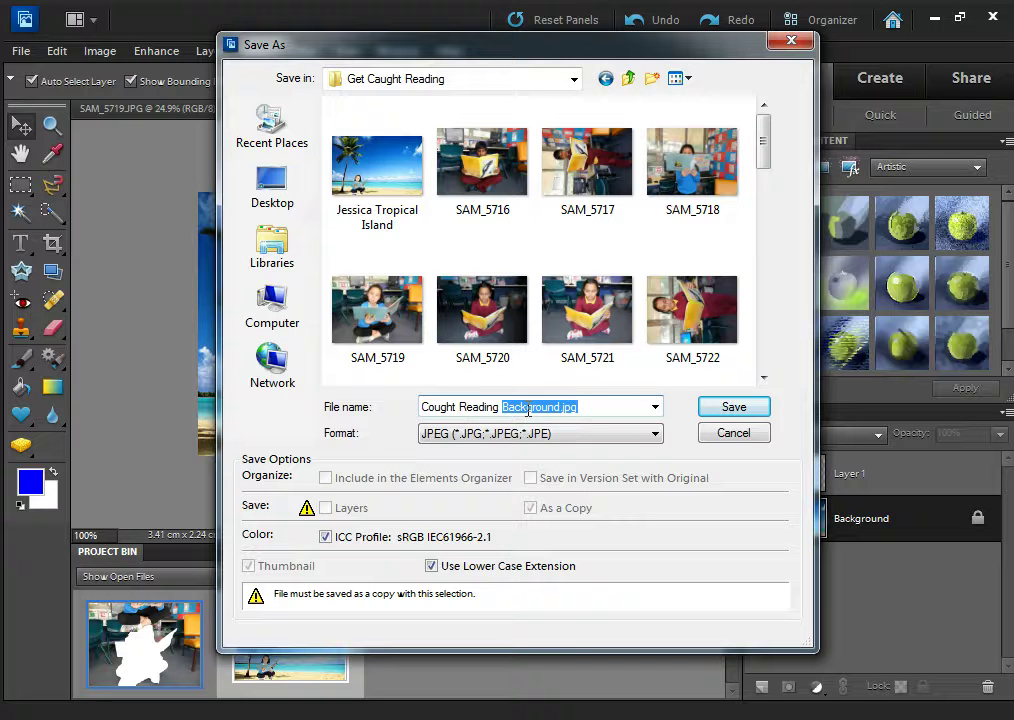
pyautogui.write('Jessic')
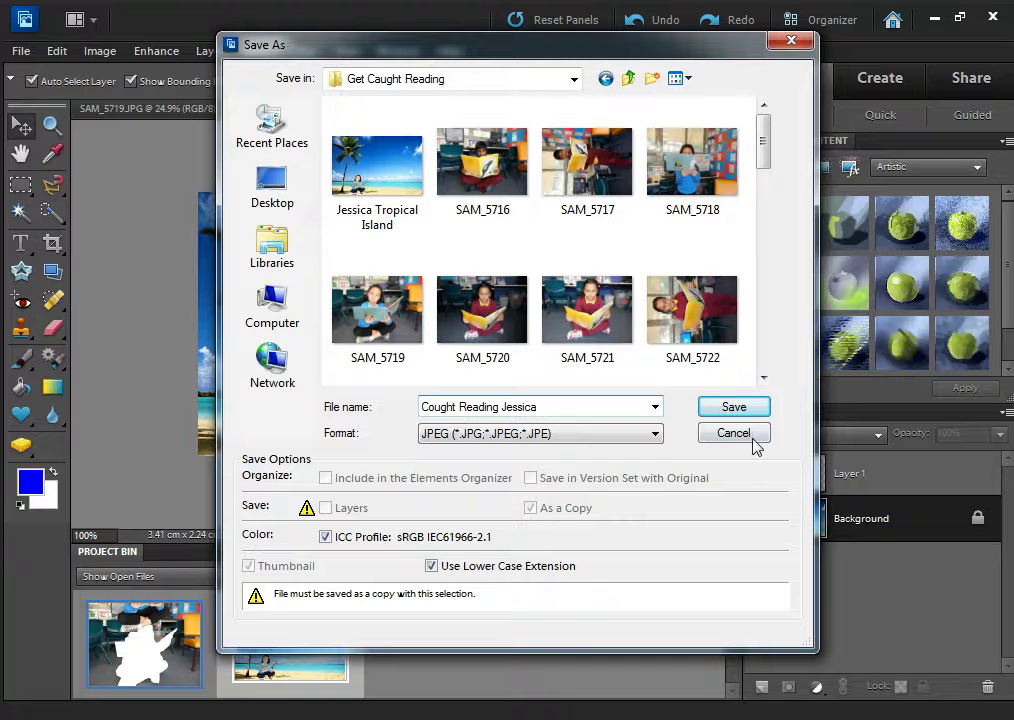
pyautogui.click(733, 407)
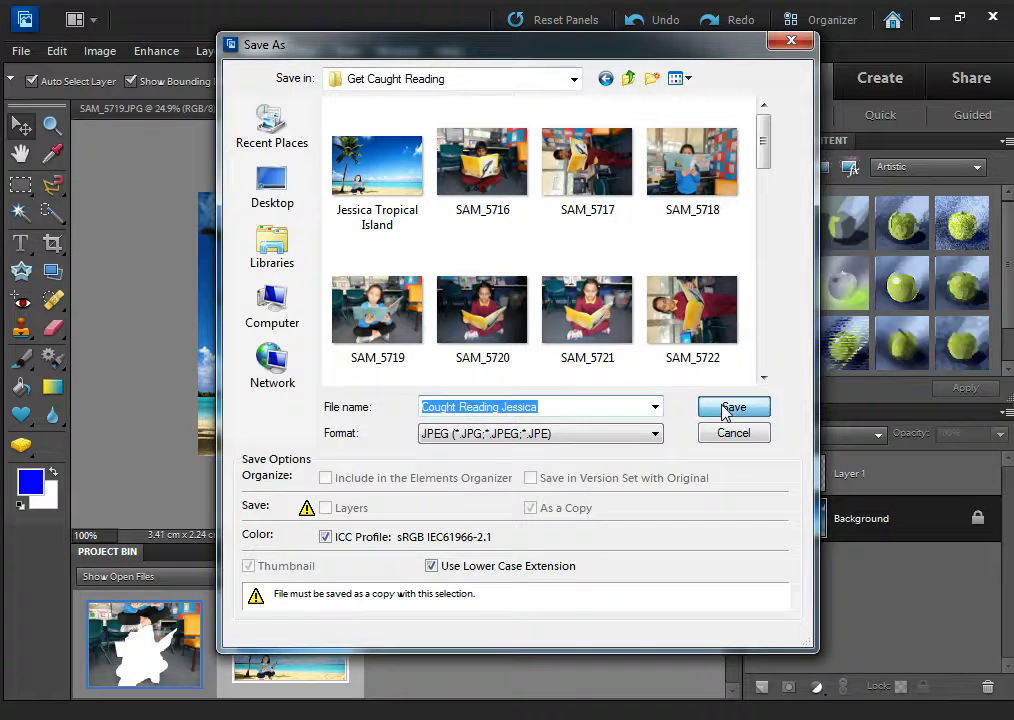
pyautogui.click(629, 190)
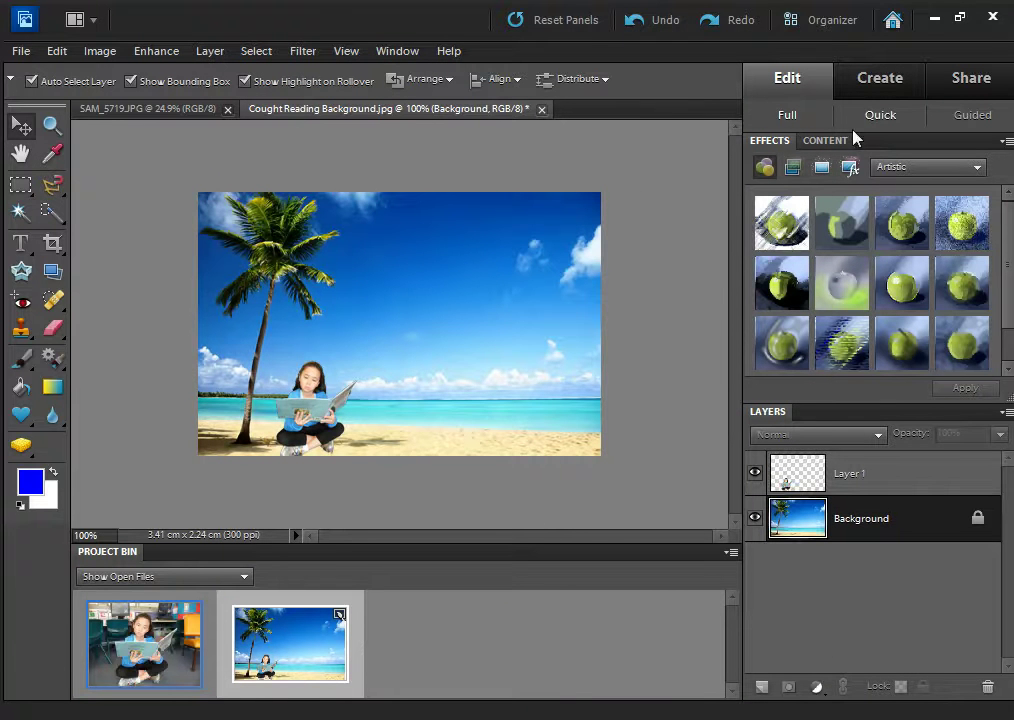
# Step: Quit Photoshop Elements without saving changes to the layered document
pyautogui.click(993, 20)
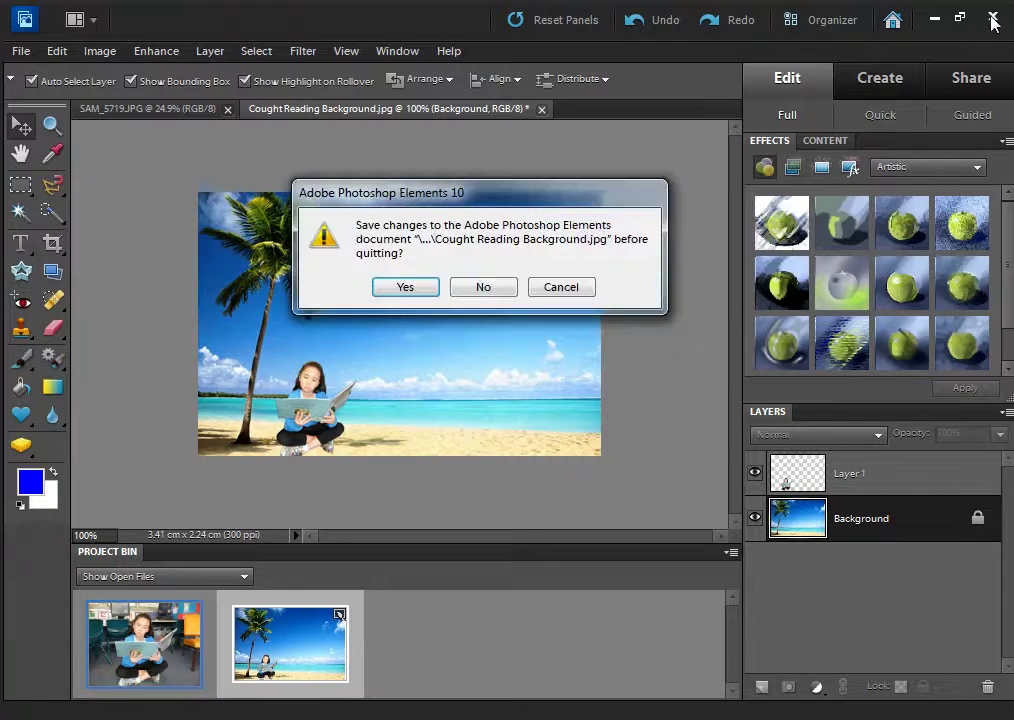
pyautogui.click(466, 287)
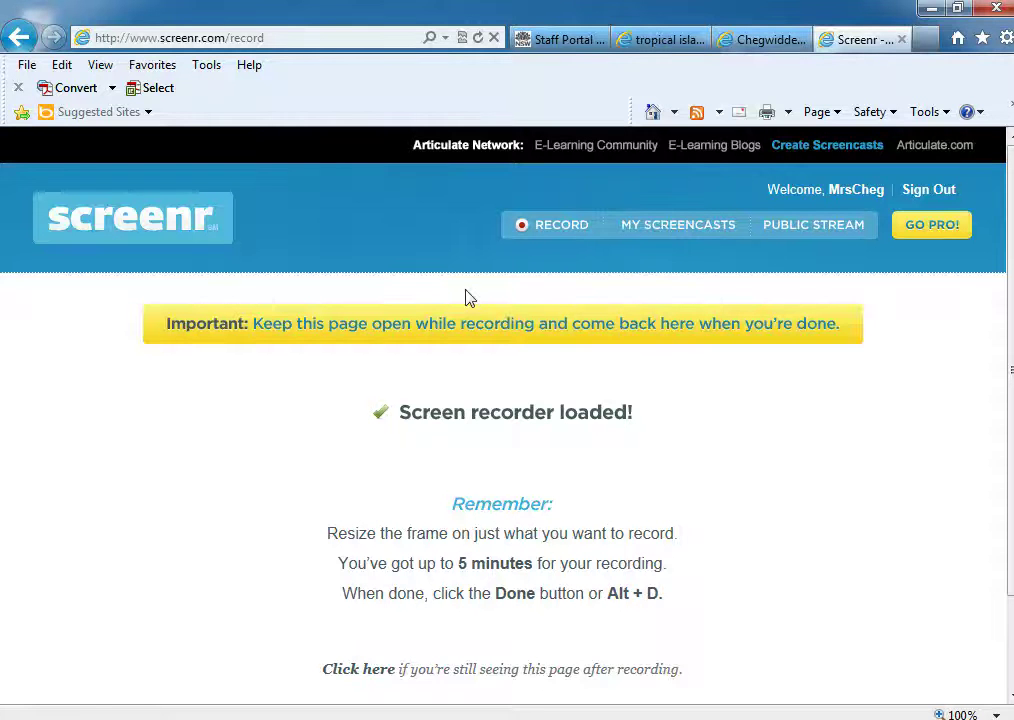